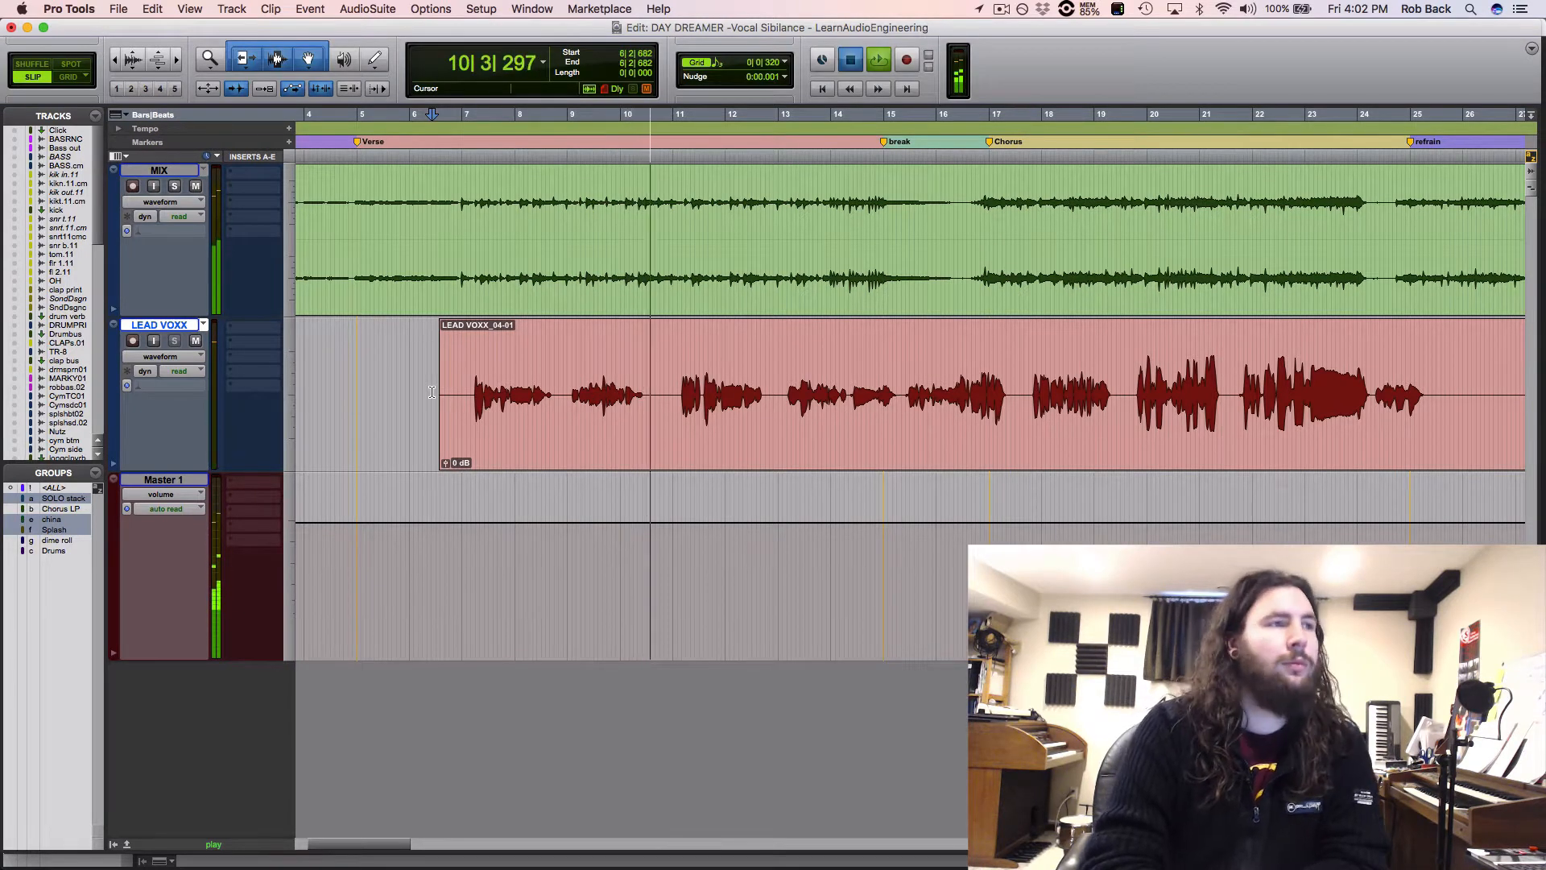
Step: Select the second LEAD VOXX phrase, from about bar 9 to bar 10 beat 2, and audition it
{"action": "key", "text": "space"}
{"action": "left_click_drag", "start_coordinate": [649, 392], "coordinate": [569, 403]}
{"action": "key", "text": "t"}
{"action": "key", "text": "t"}
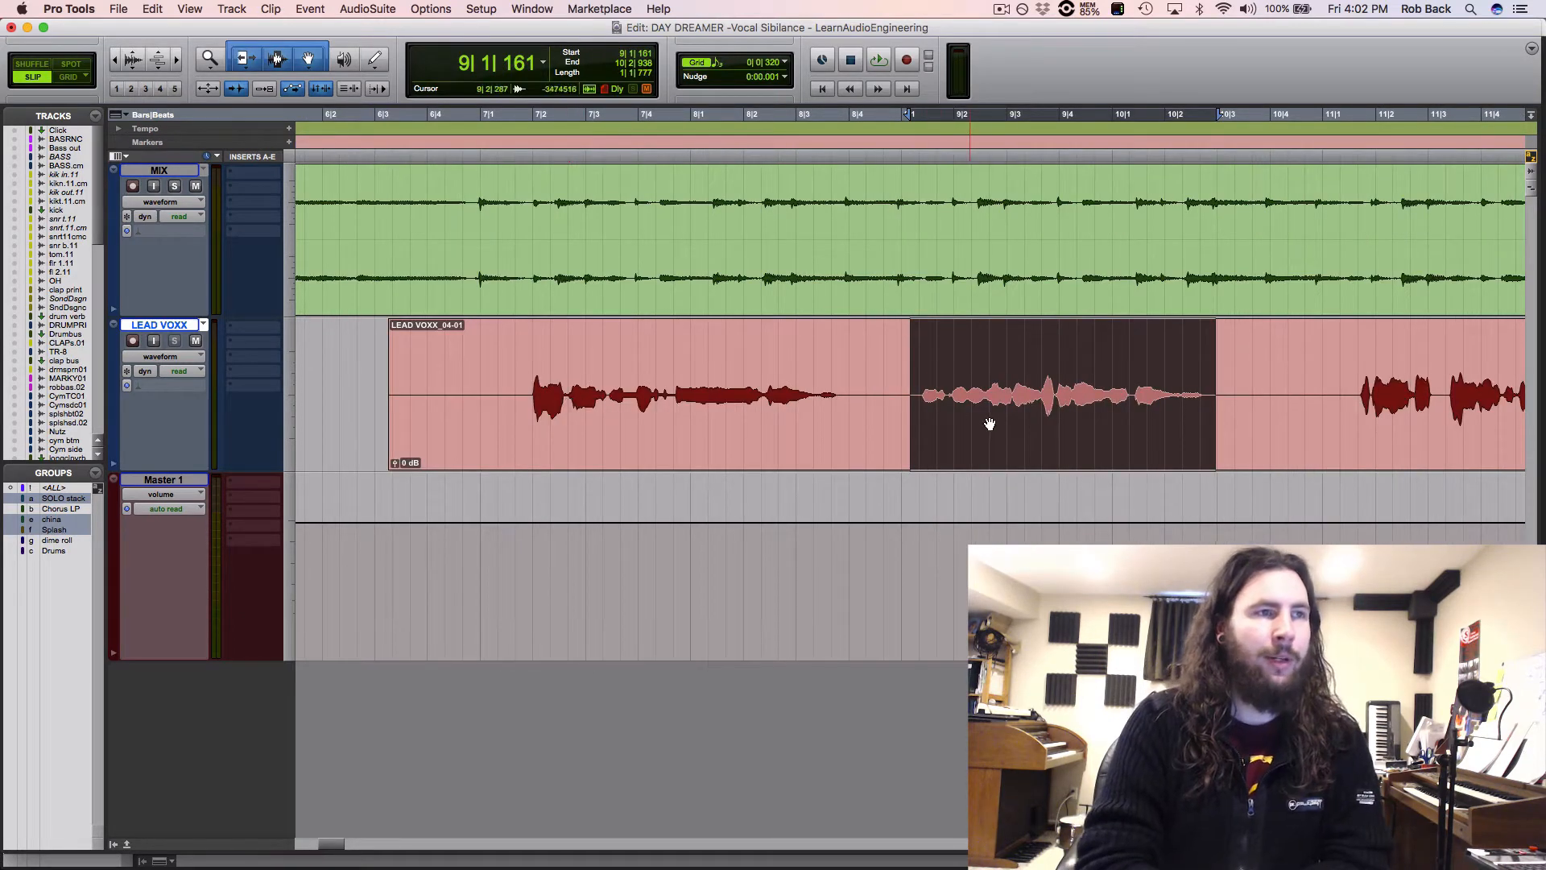
{"action": "key", "text": "space"}
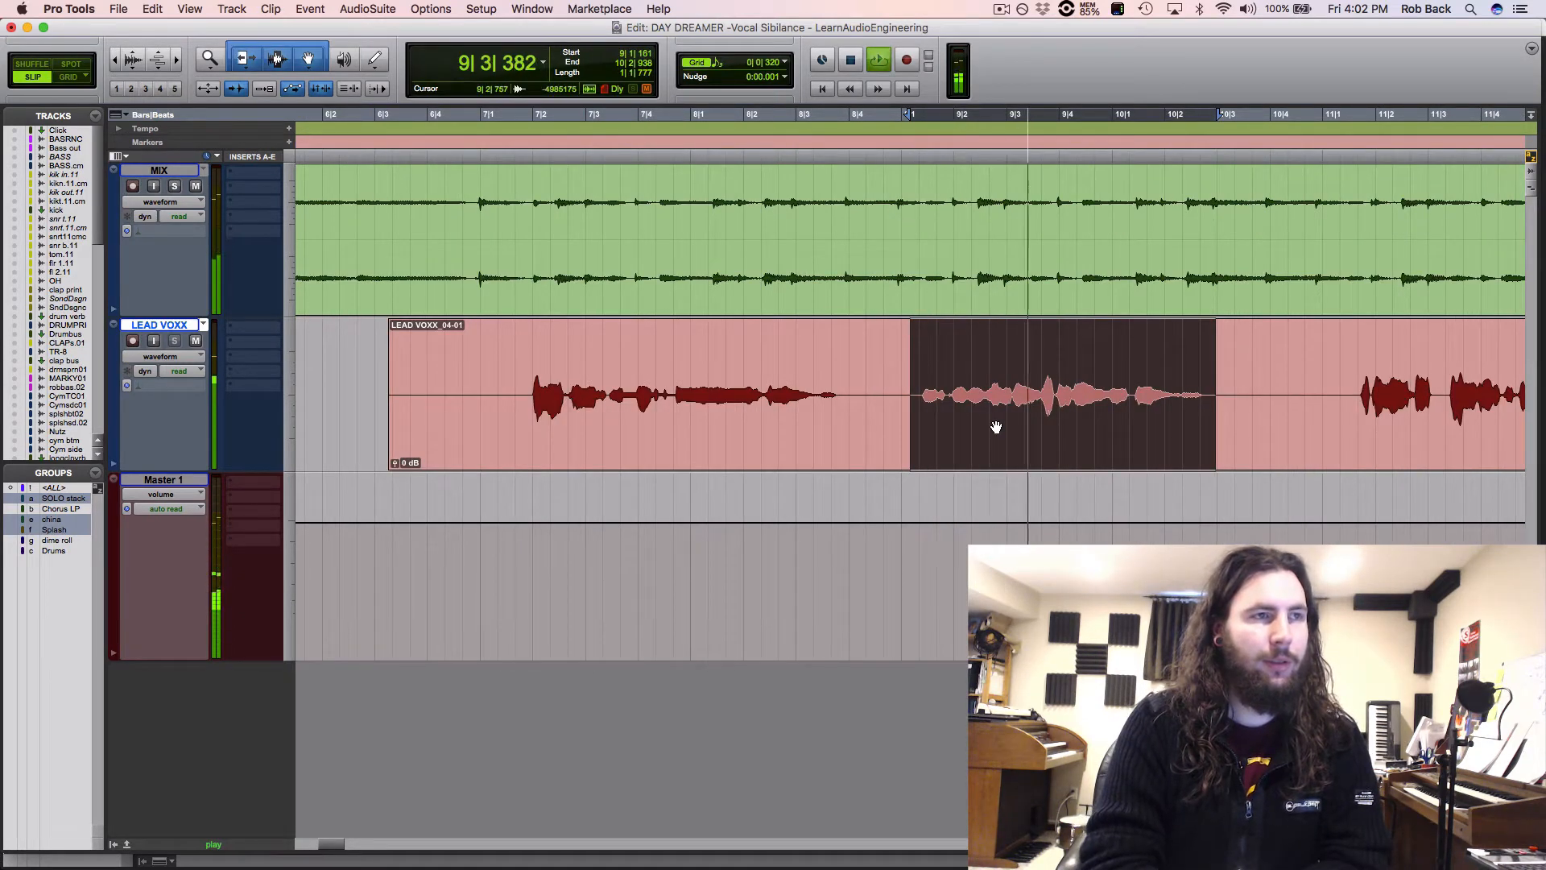
{"action": "key", "text": "space"}
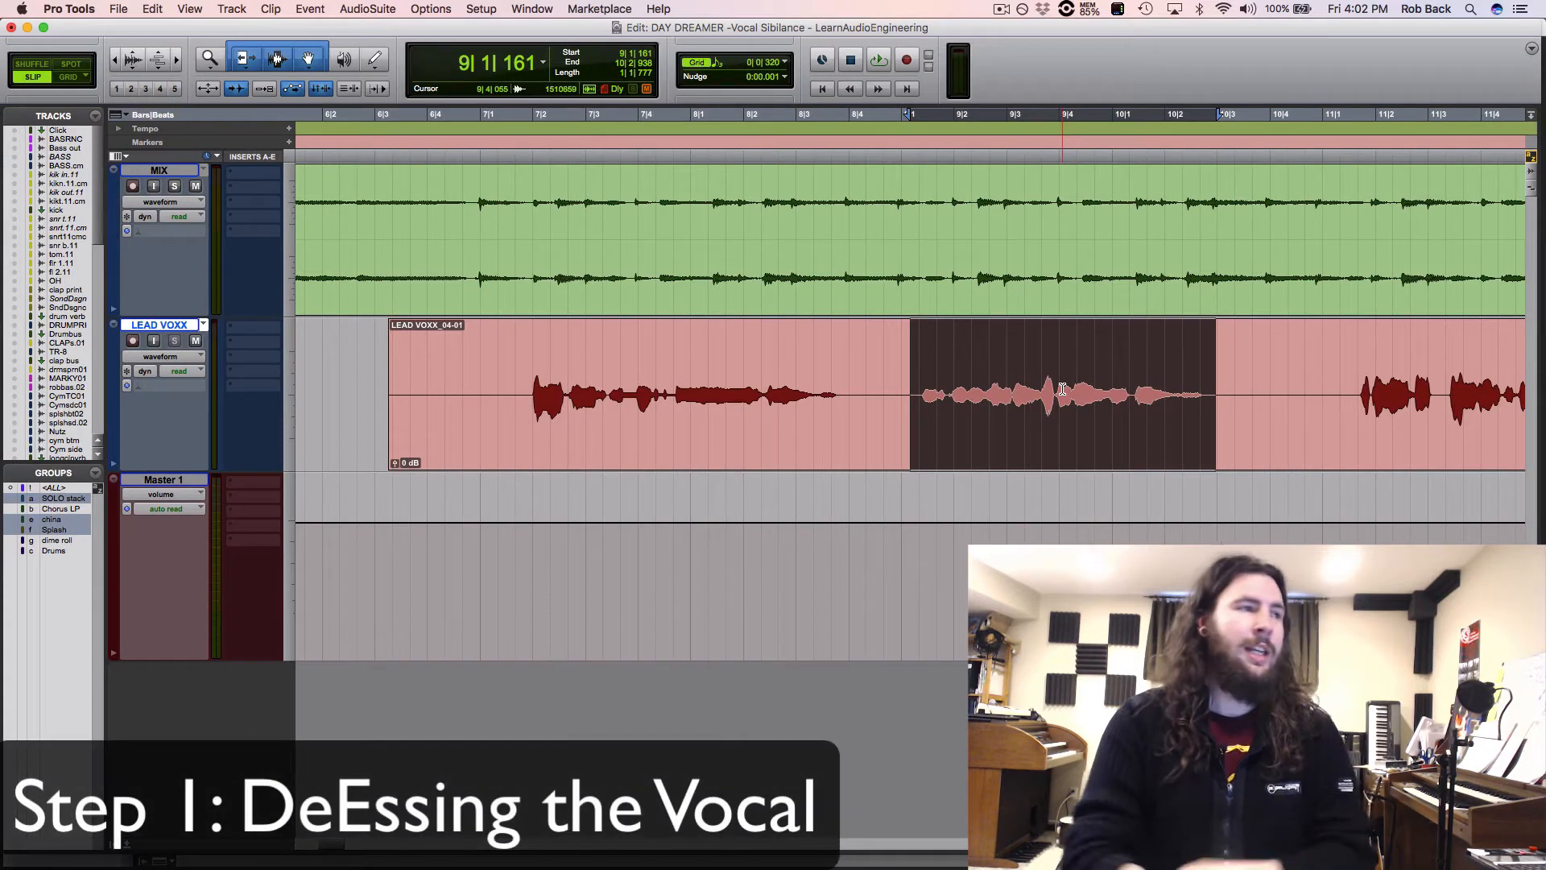
Step: Insert the mono DeEsser plug-in on the LEAD VOXX track and set its frequency to 6921
{"action": "left_click", "coordinate": [260, 328]}
{"action": "mouse_move", "coordinate": [286, 360]}
{"action": "mouse_move", "coordinate": [352, 378]}
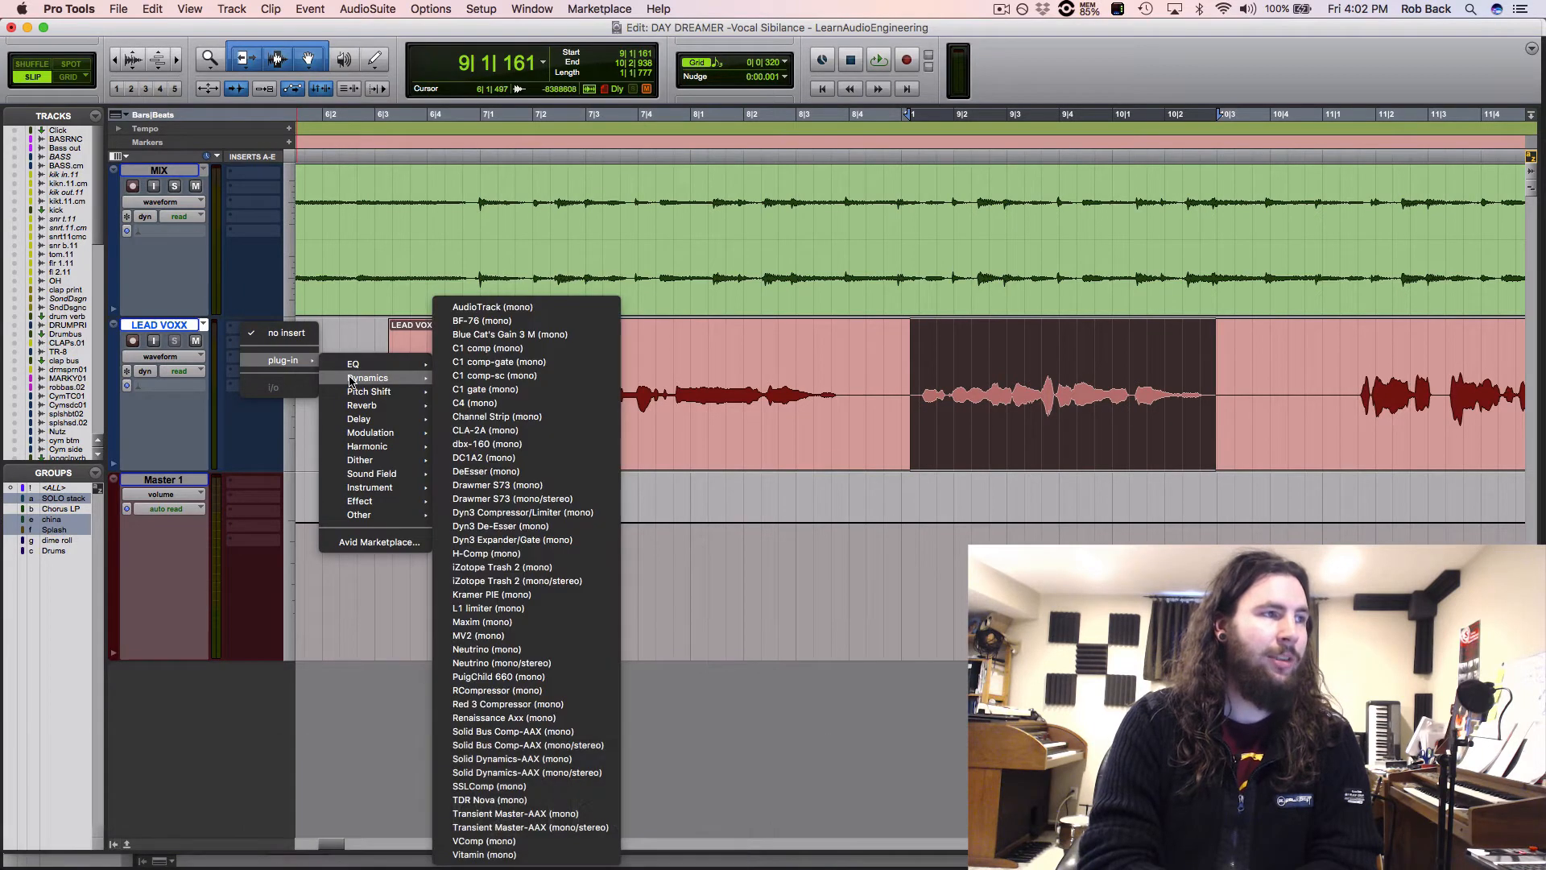
{"action": "left_click", "coordinate": [517, 471]}
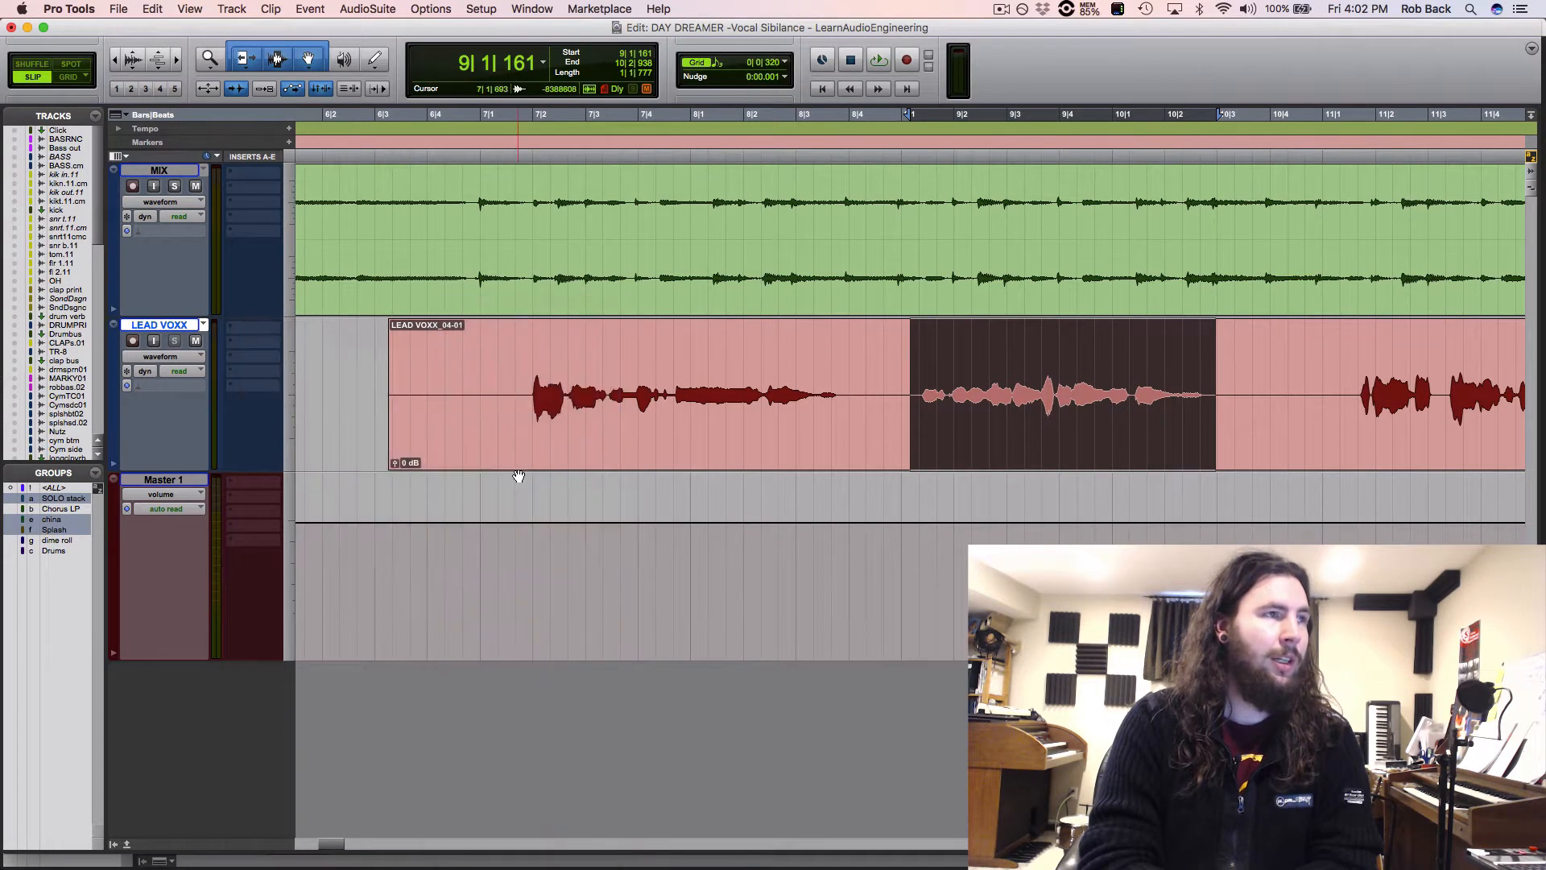
{"action": "left_click_drag", "start_coordinate": [544, 203], "coordinate": [773, 218]}
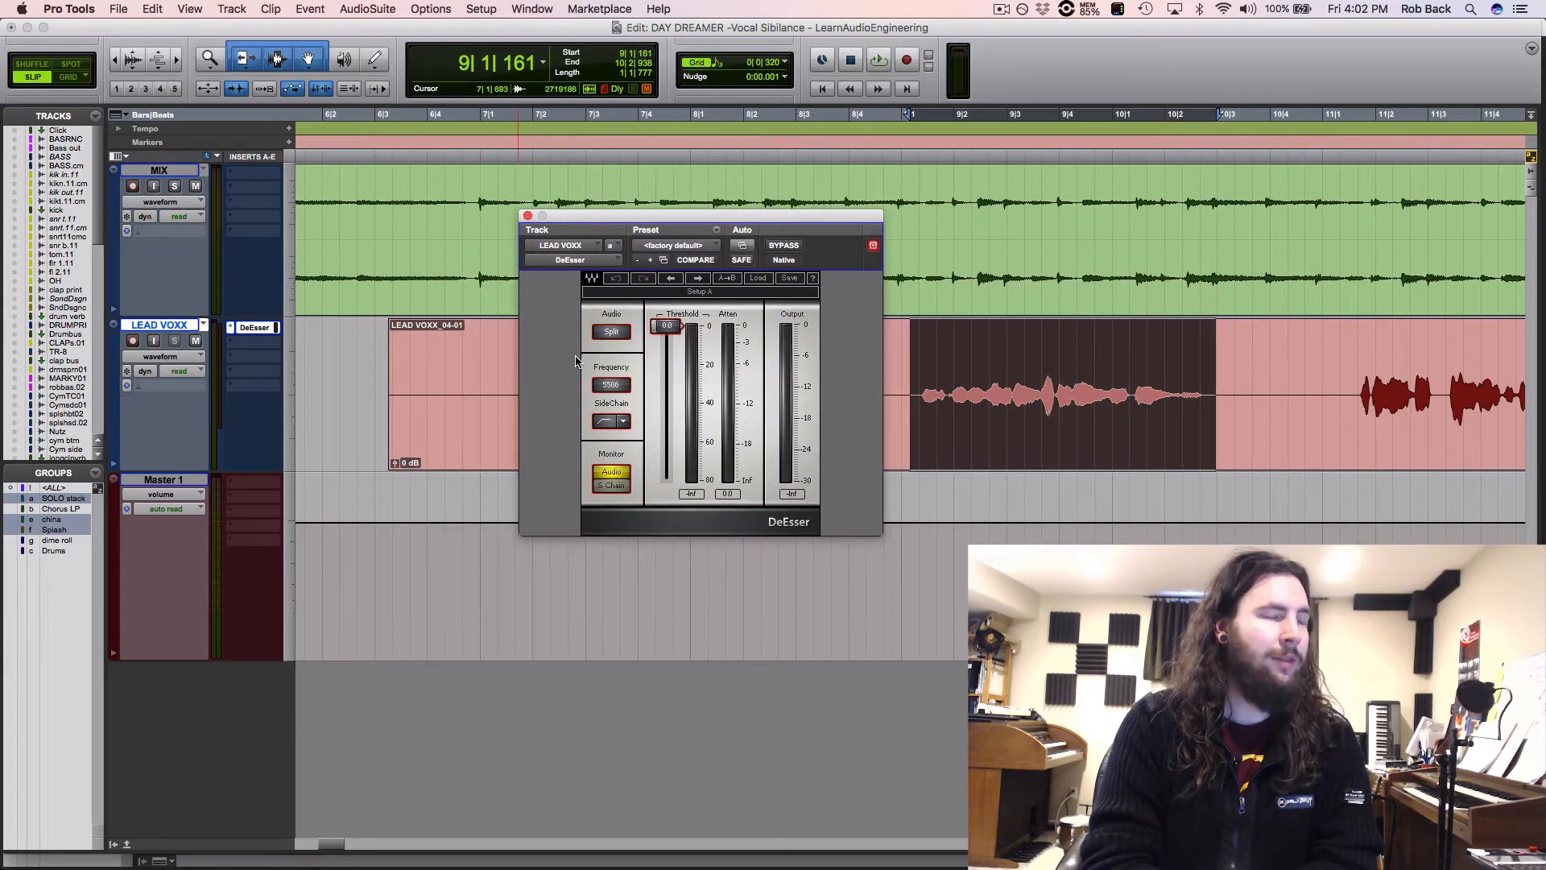
{"action": "scroll", "coordinate": [610, 385], "scroll_direction": "up", "scroll_amount": 2}
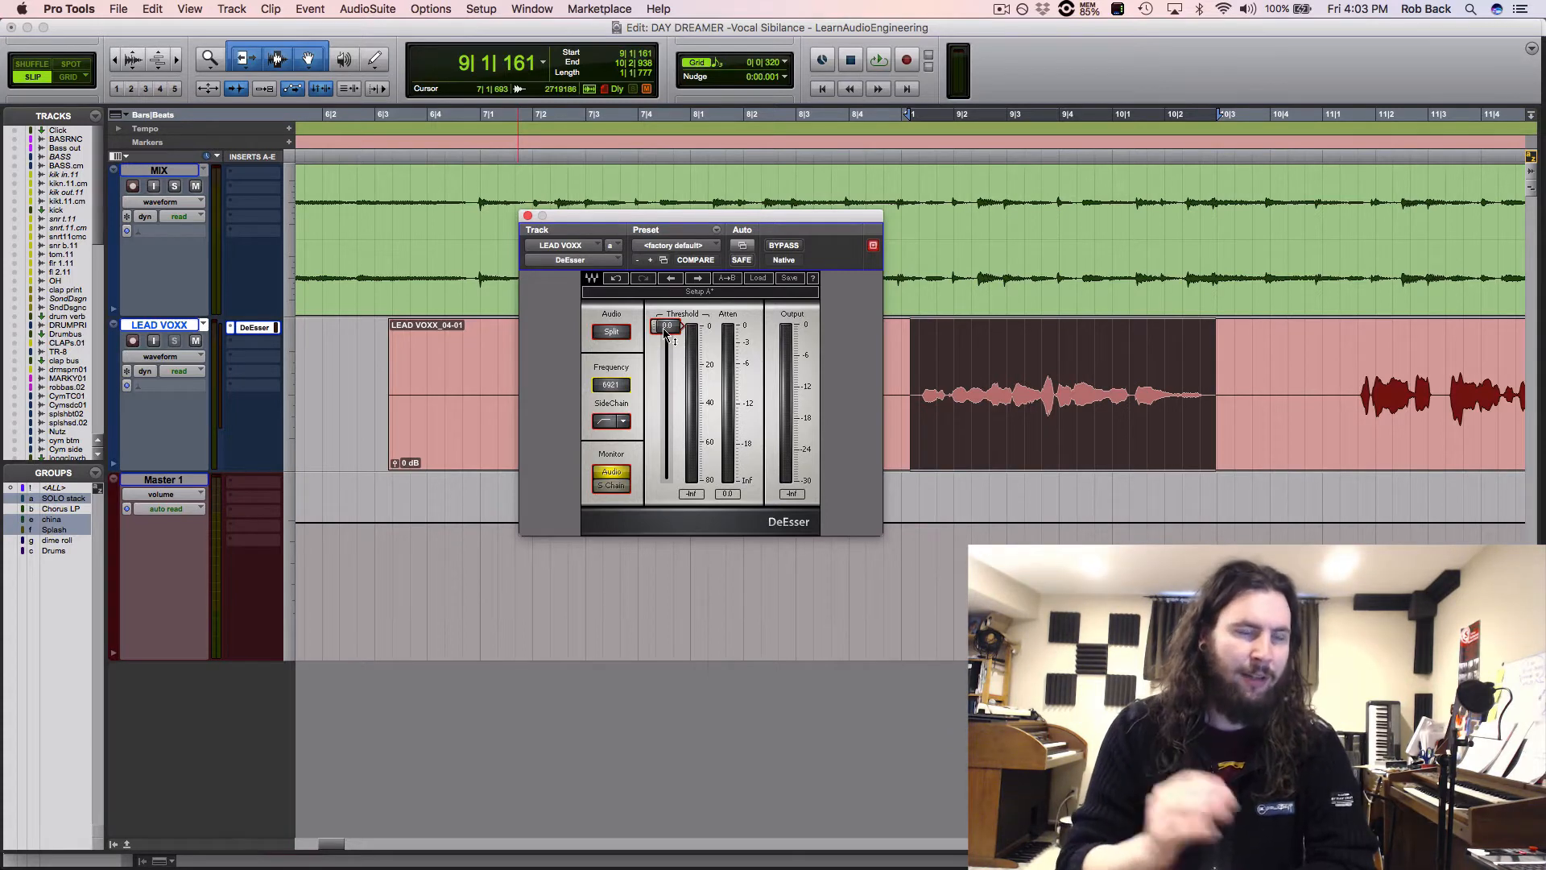
Step: Lower the DeEsser threshold to about -34 dB while the phrase plays, and close the plug-in
{"action": "key", "text": "space"}
{"action": "left_click_drag", "start_coordinate": [665, 333], "coordinate": [667, 391]}
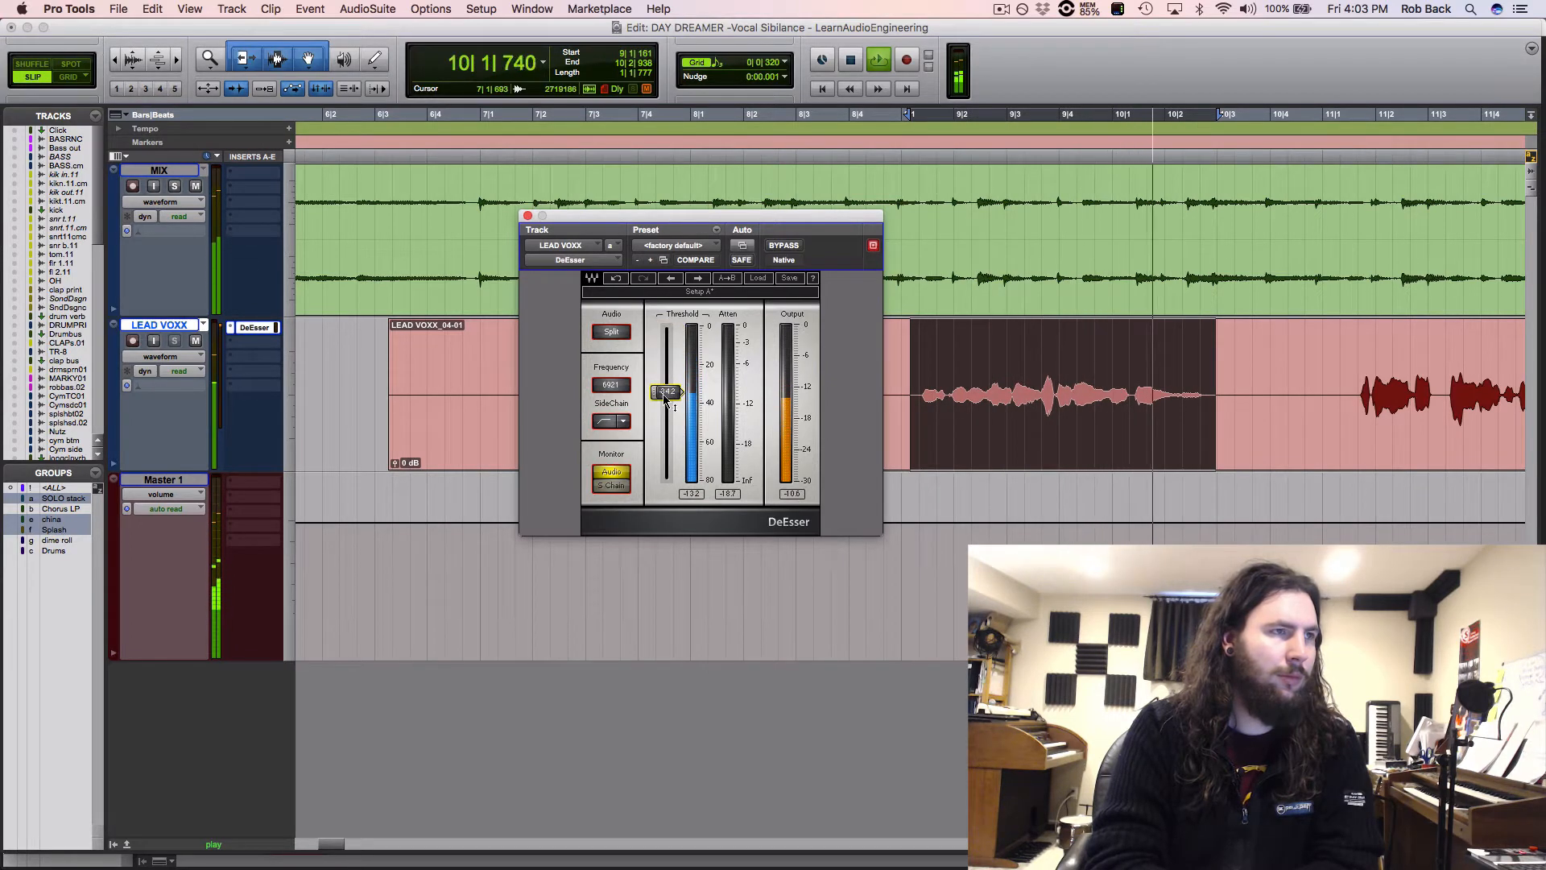
{"action": "key", "text": "space"}
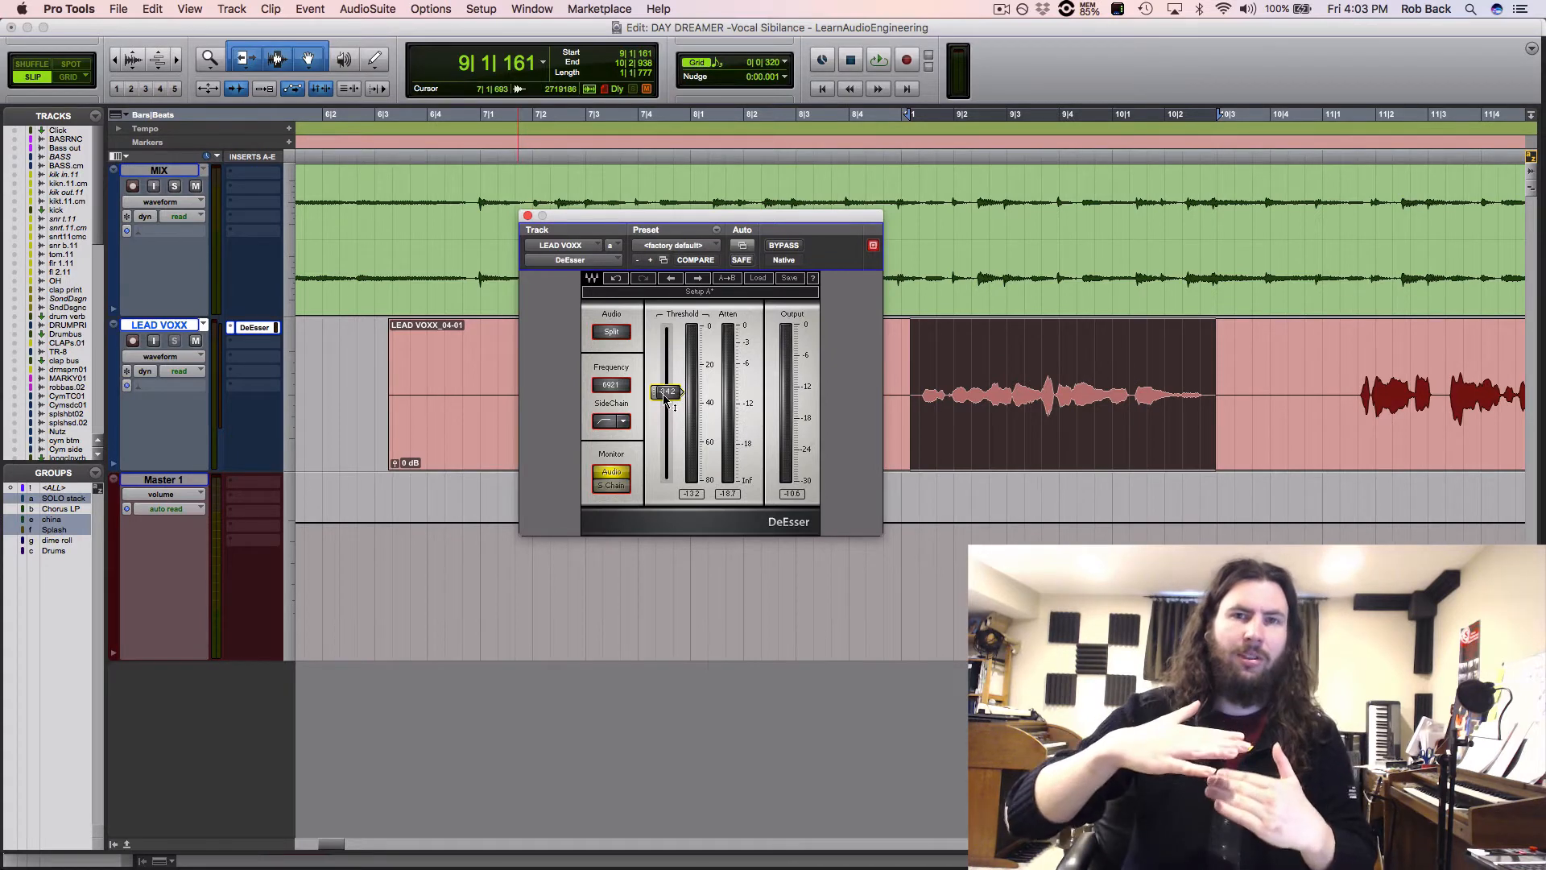
{"action": "left_click", "coordinate": [528, 216]}
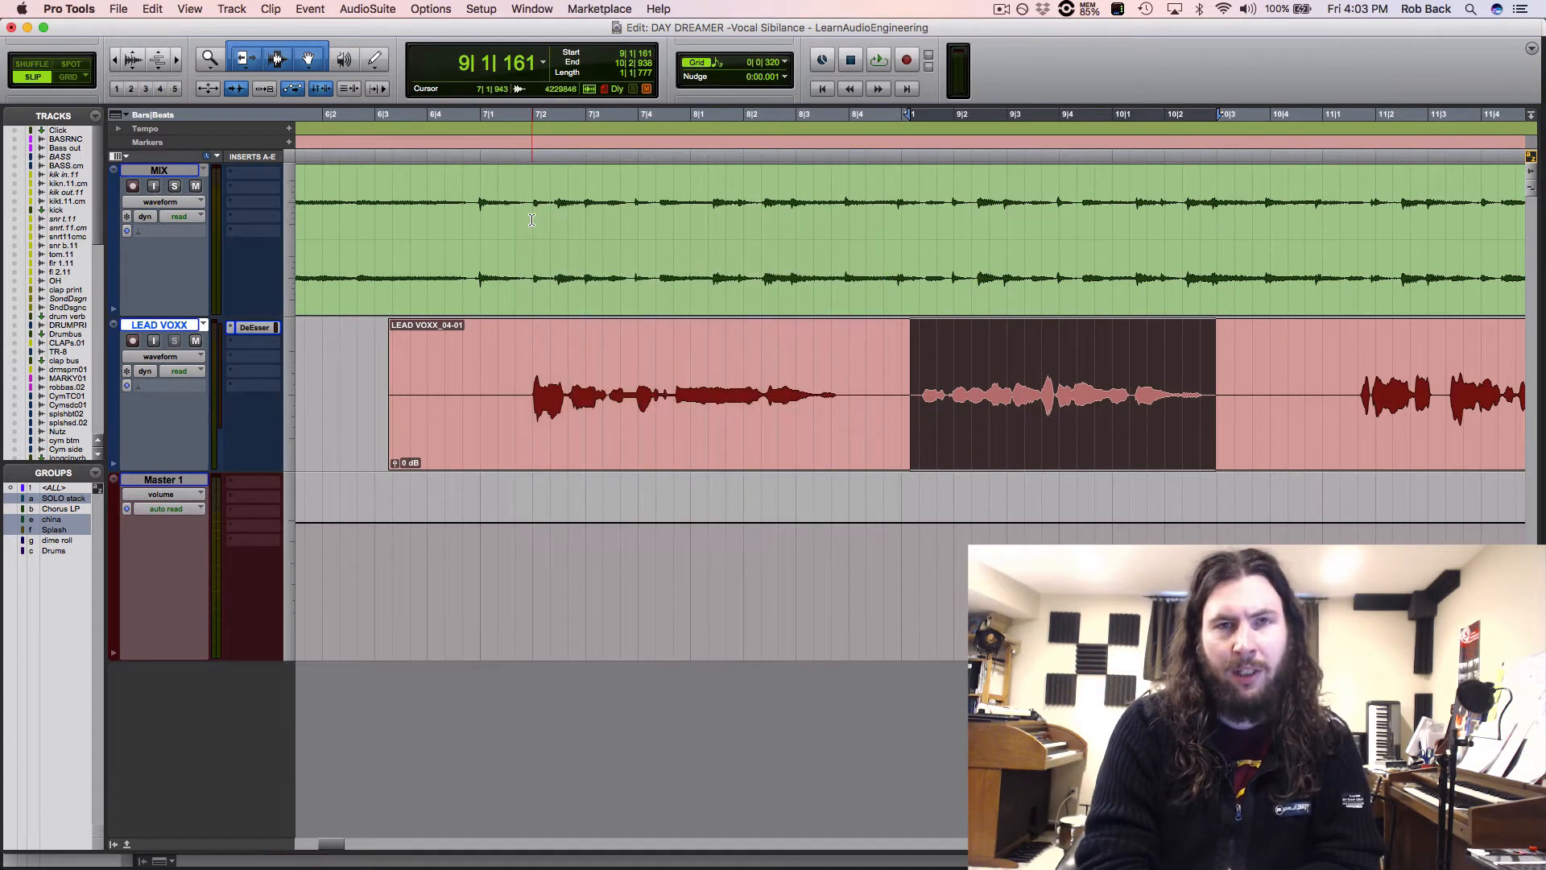
Step: Insert the EQ3 7-Band plug-in after the DeEsser on the LEAD VOXX track and move its window clear of the selected phrase
{"action": "left_click", "coordinate": [240, 342]}
{"action": "mouse_move", "coordinate": [292, 376]}
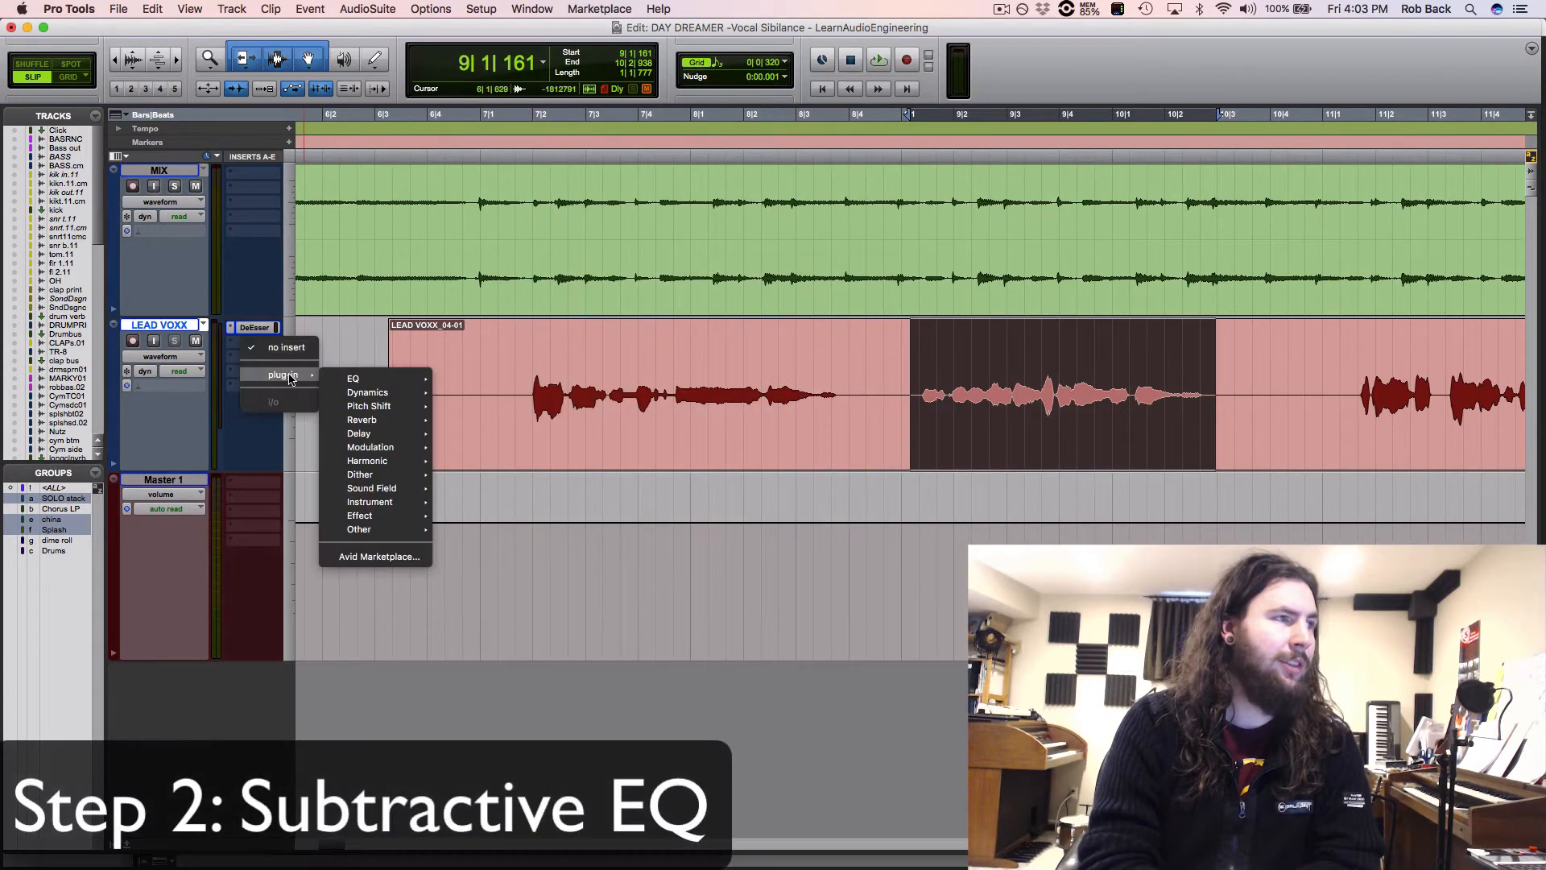
{"action": "mouse_move", "coordinate": [352, 379]}
{"action": "left_click", "coordinate": [488, 471]}
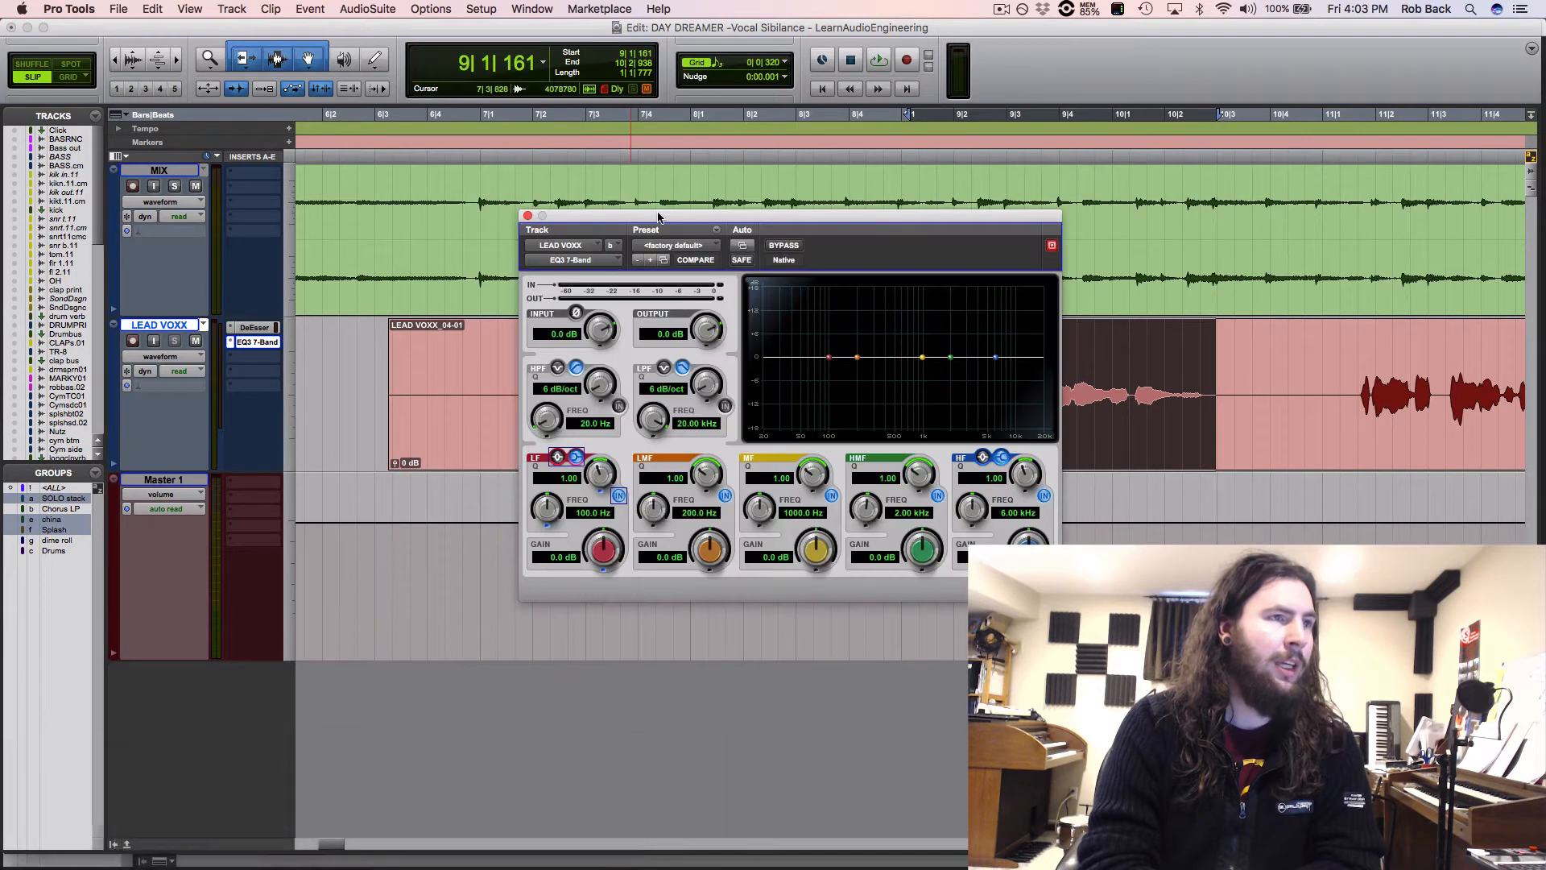
{"action": "left_click_drag", "start_coordinate": [657, 217], "coordinate": [385, 103]}
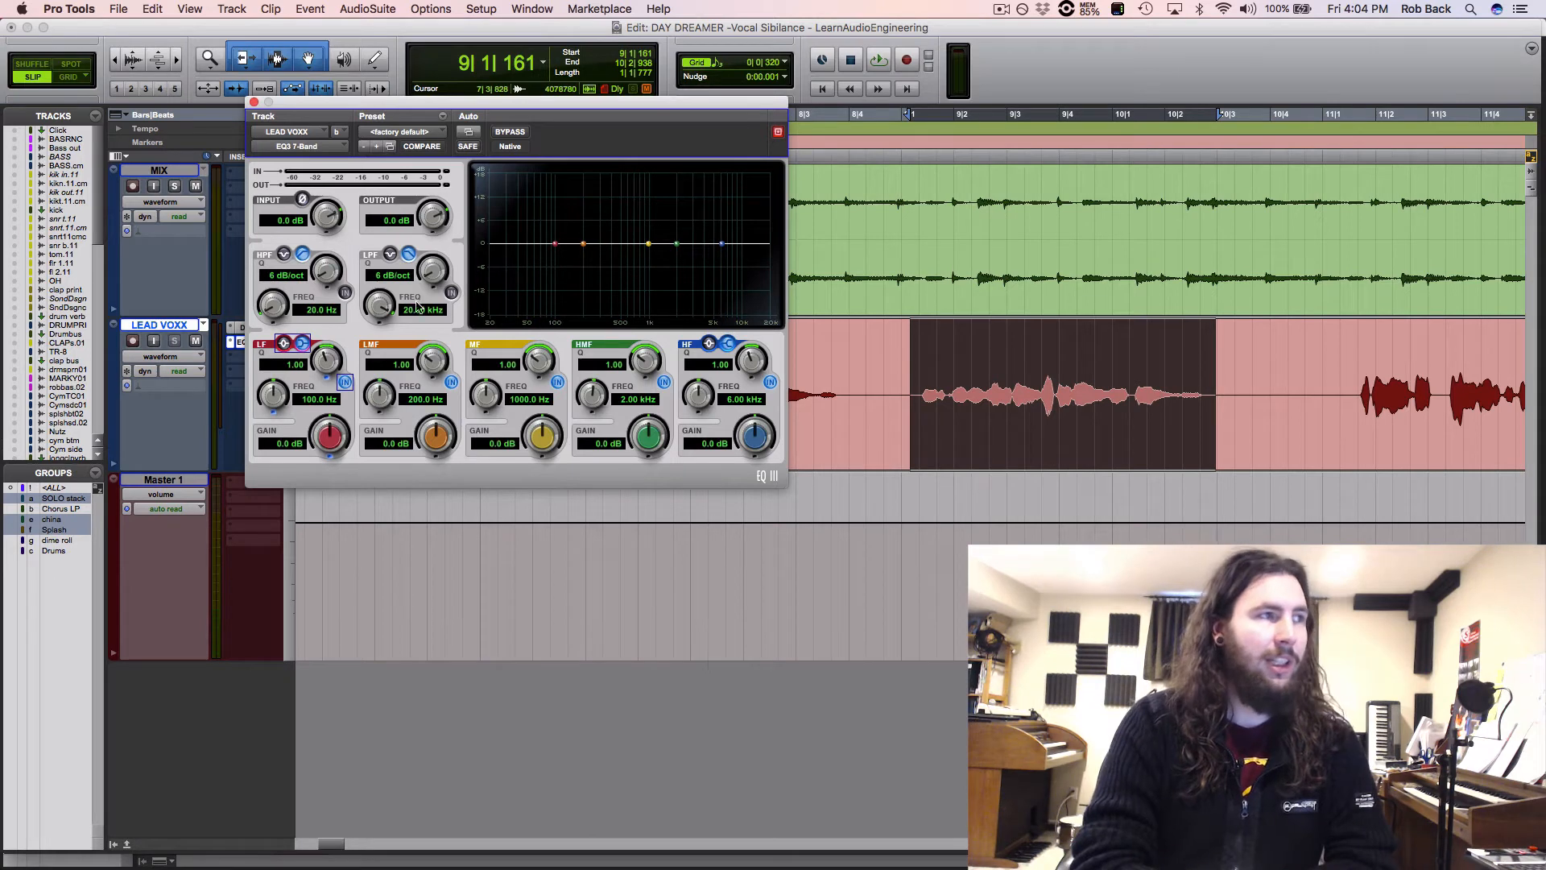
Step: Enable the EQ's high-pass filter at 100.8 Hz and compare the phrase with the EQ bypassed and active
{"action": "left_click", "coordinate": [345, 293]}
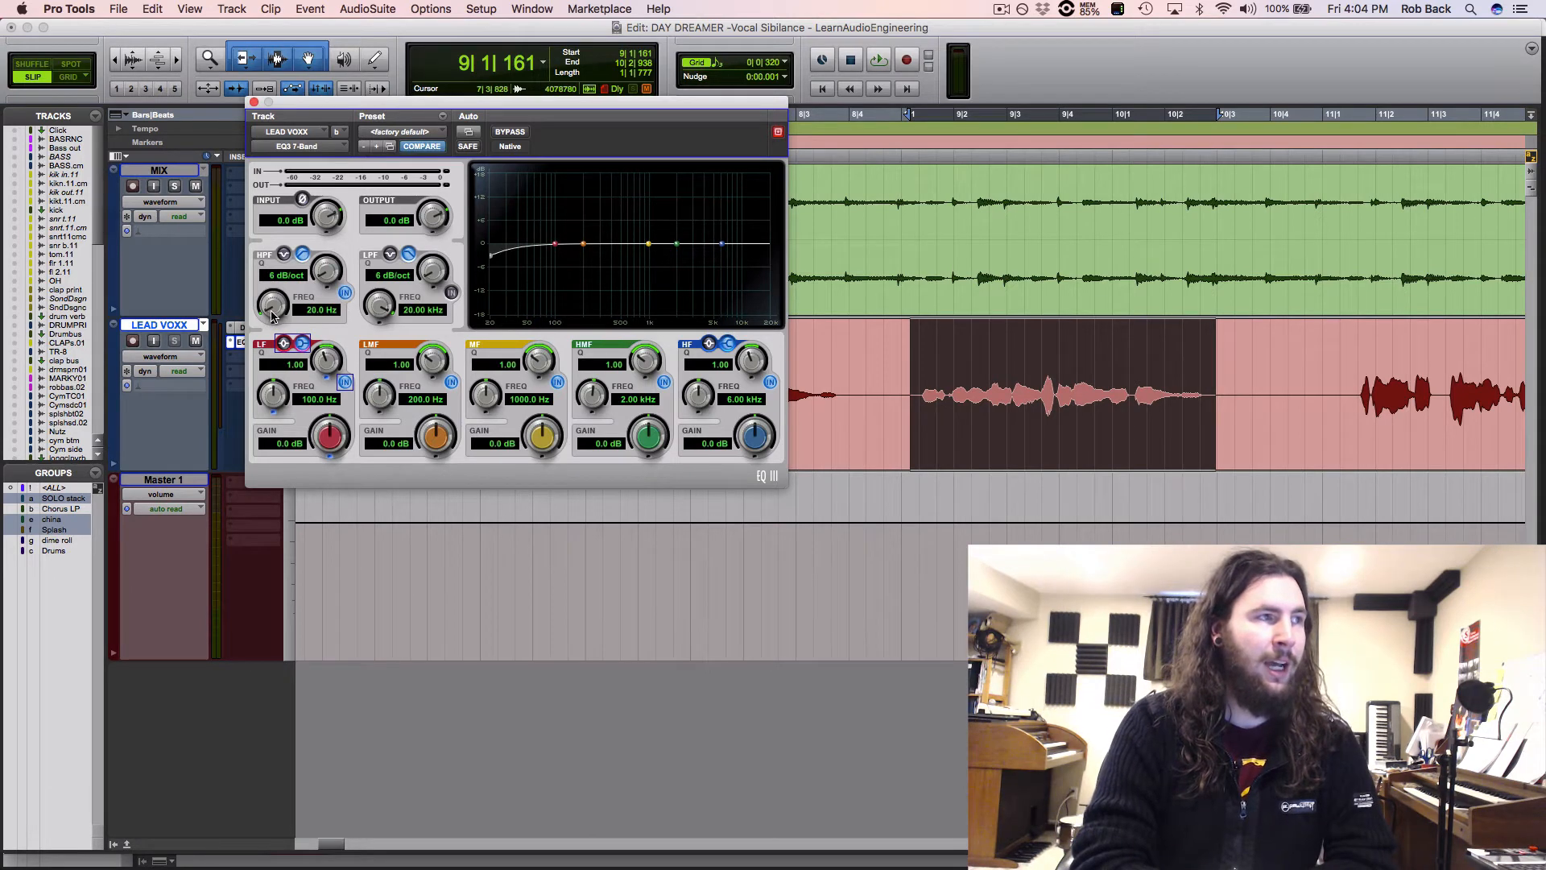
{"action": "left_click_drag", "start_coordinate": [273, 315], "coordinate": [276, 276]}
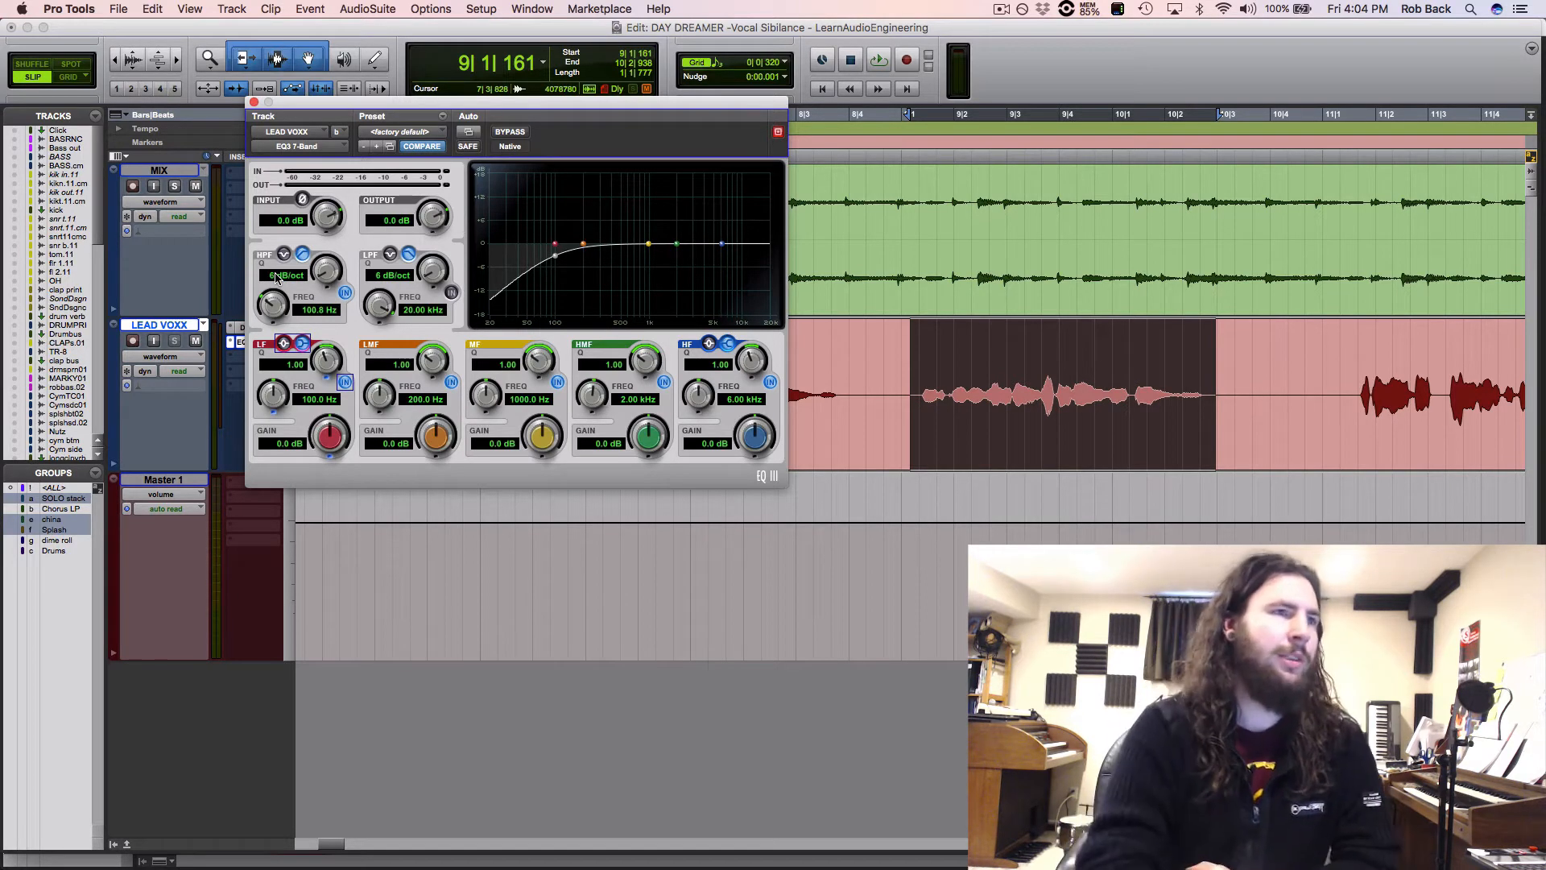
{"action": "key", "text": "space"}
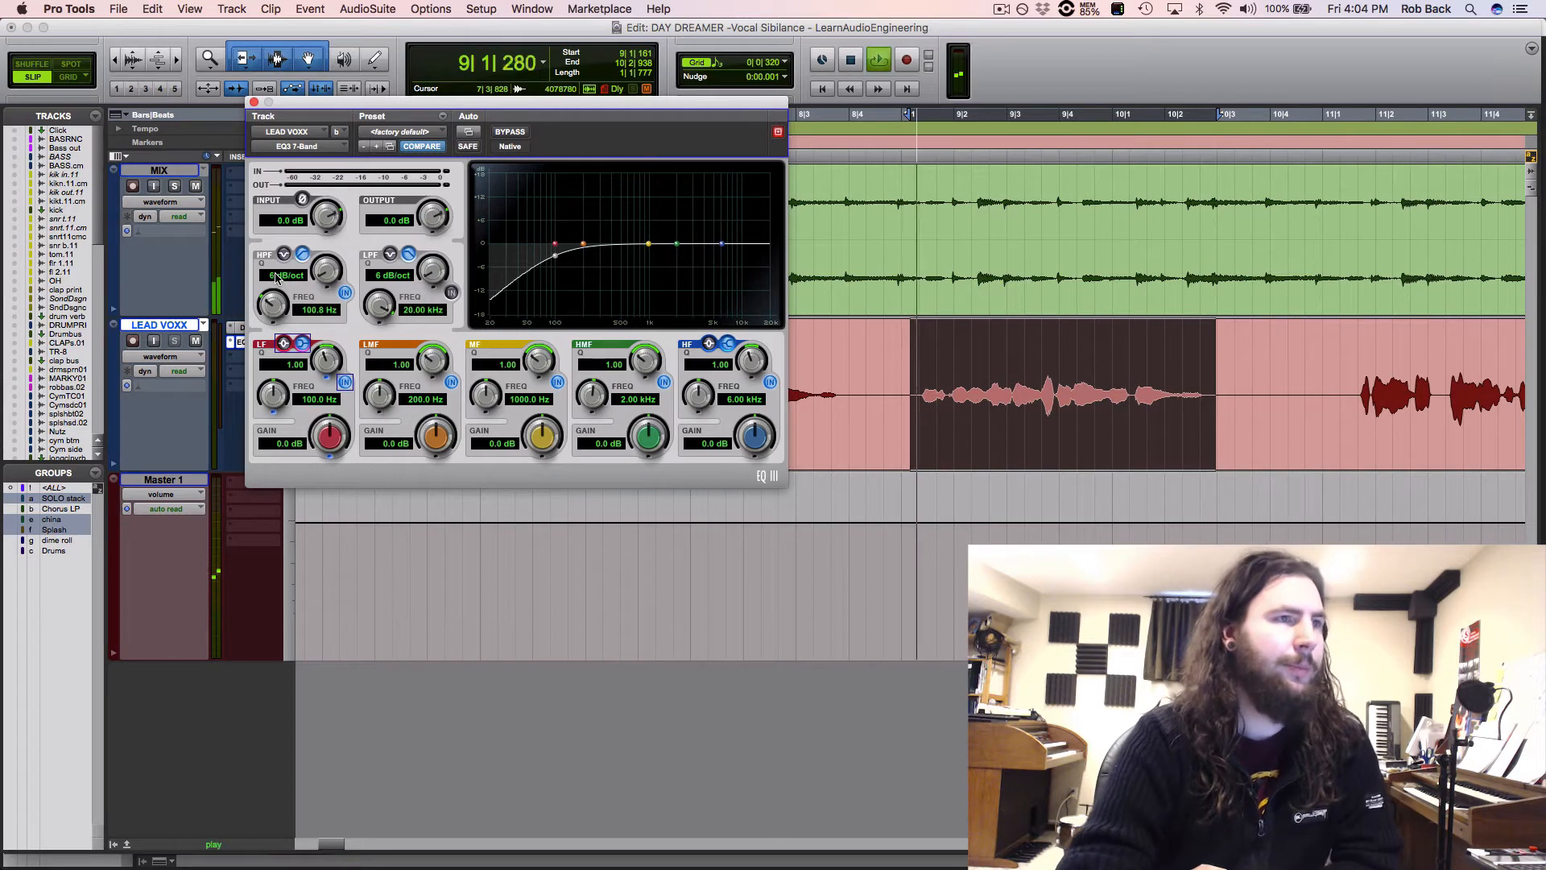
{"action": "left_click", "coordinate": [519, 134]}
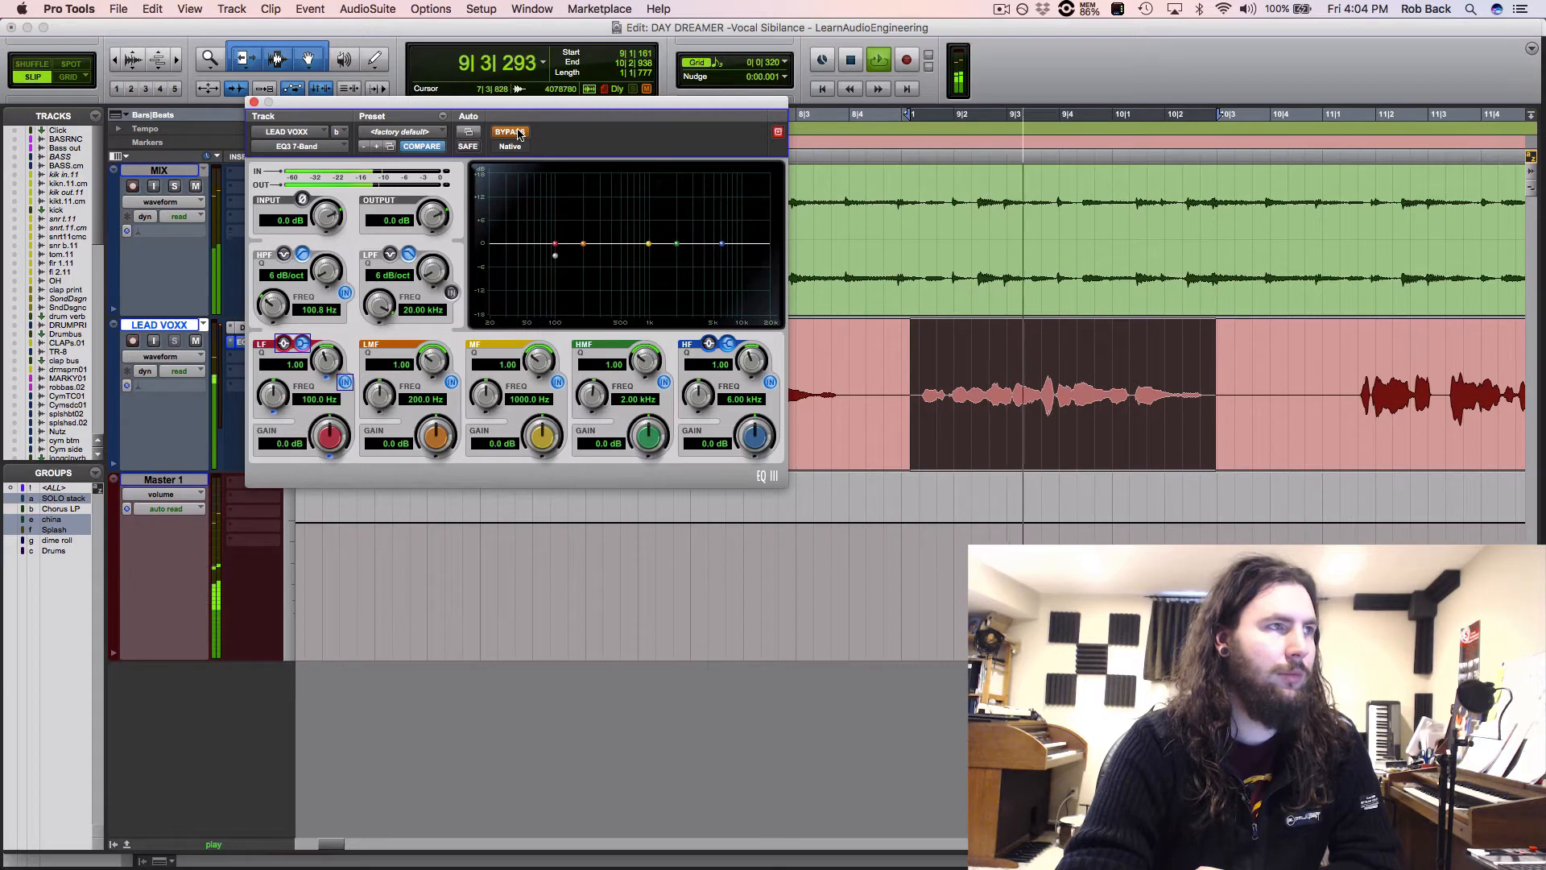
{"action": "left_click", "coordinate": [519, 134]}
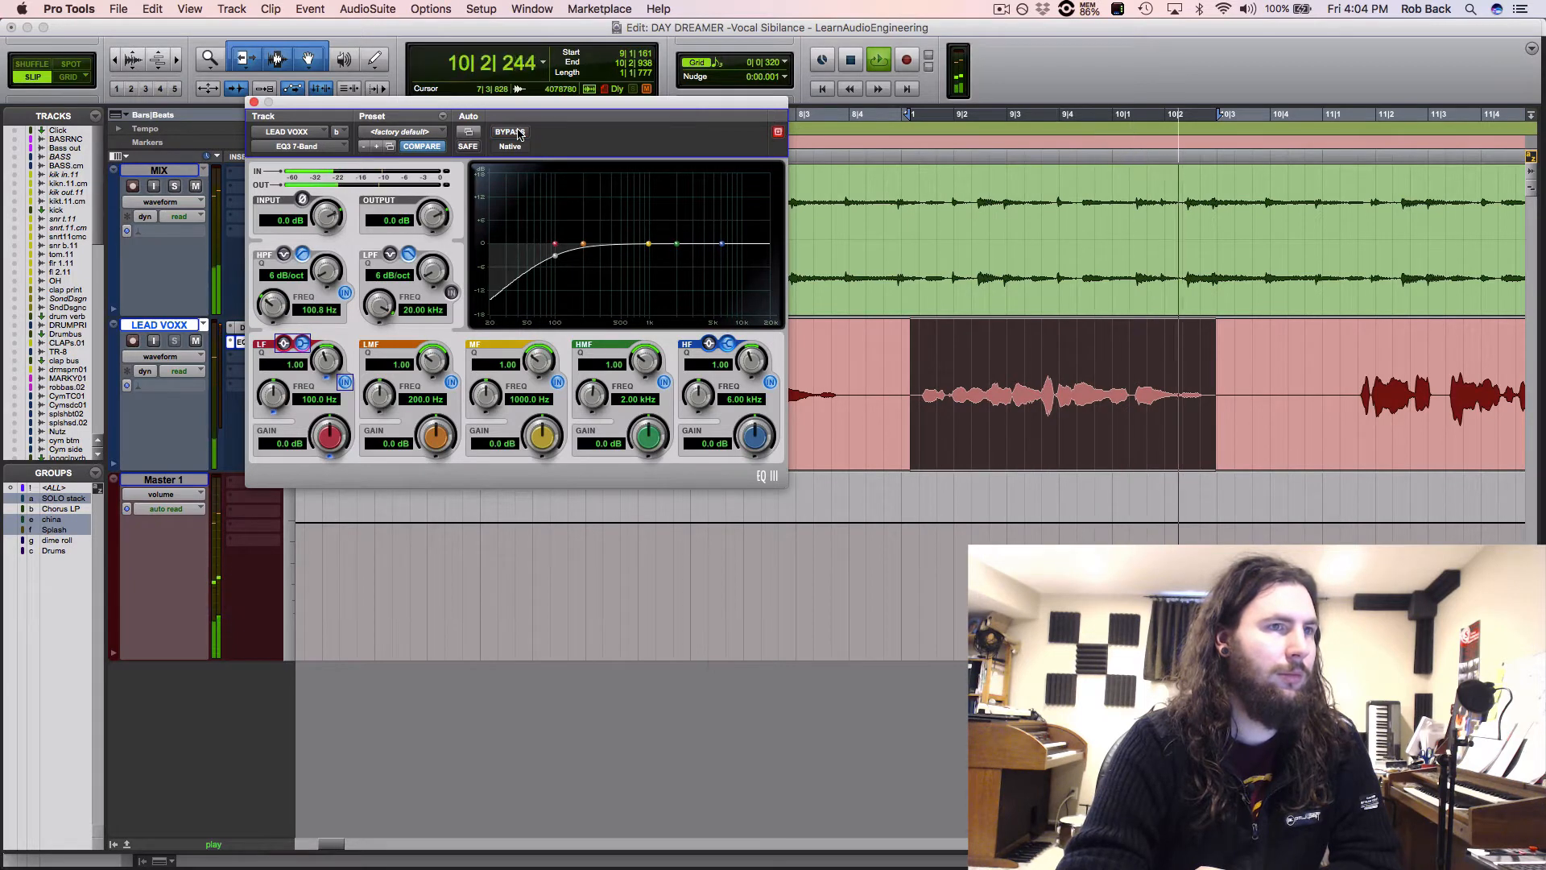
{"action": "key", "text": "space"}
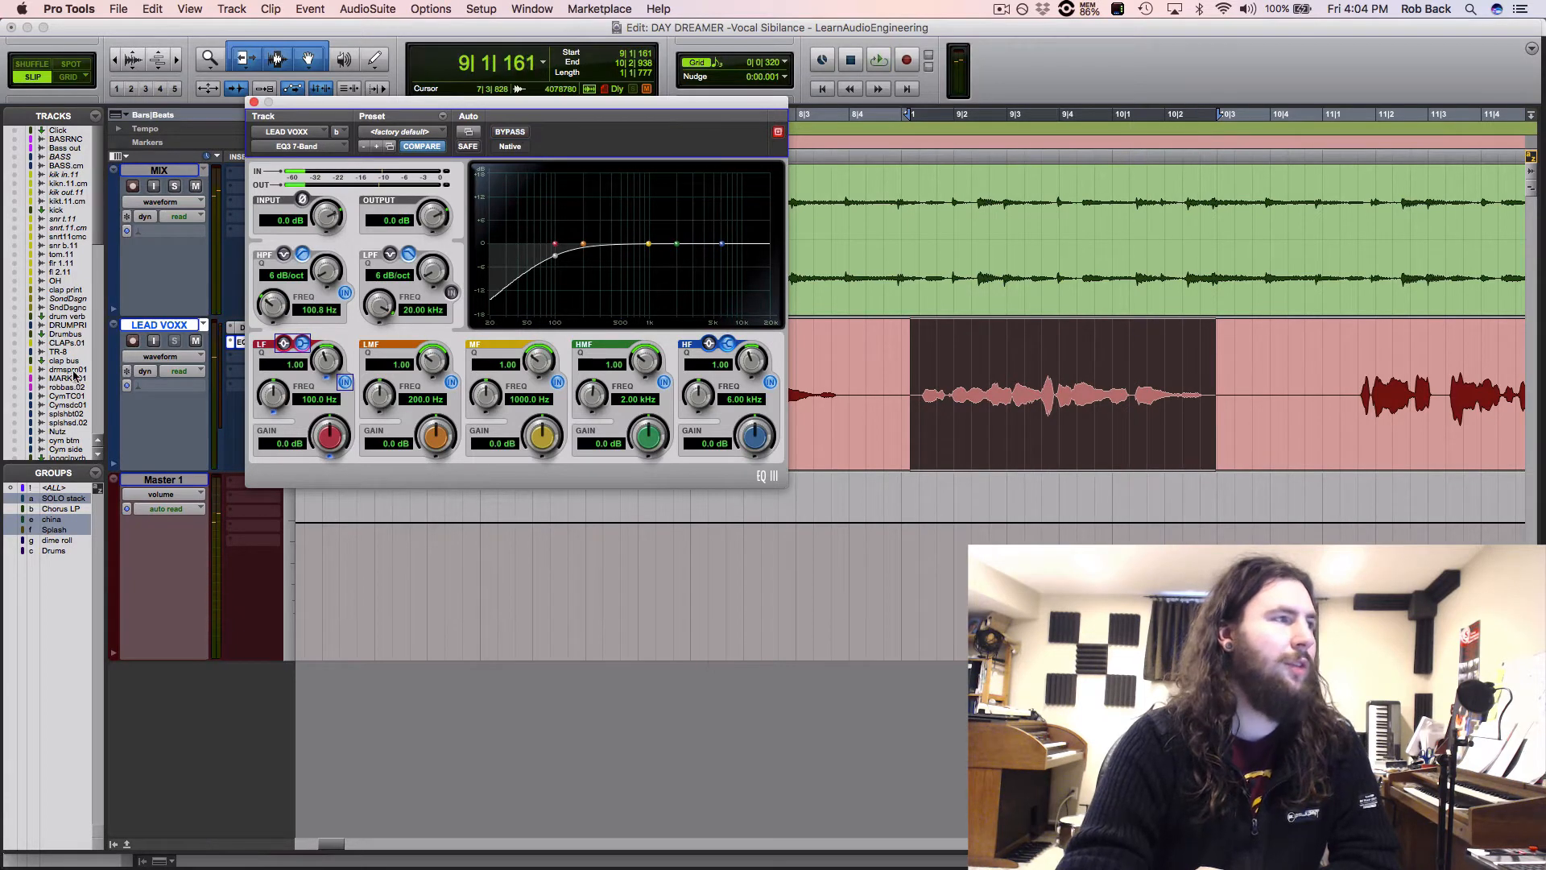
Step: Solo LEAD VOXX and sweep an 11.5 dB boost on the LMF band to 533.8 Hz during playback
{"action": "left_click", "coordinate": [176, 343]}
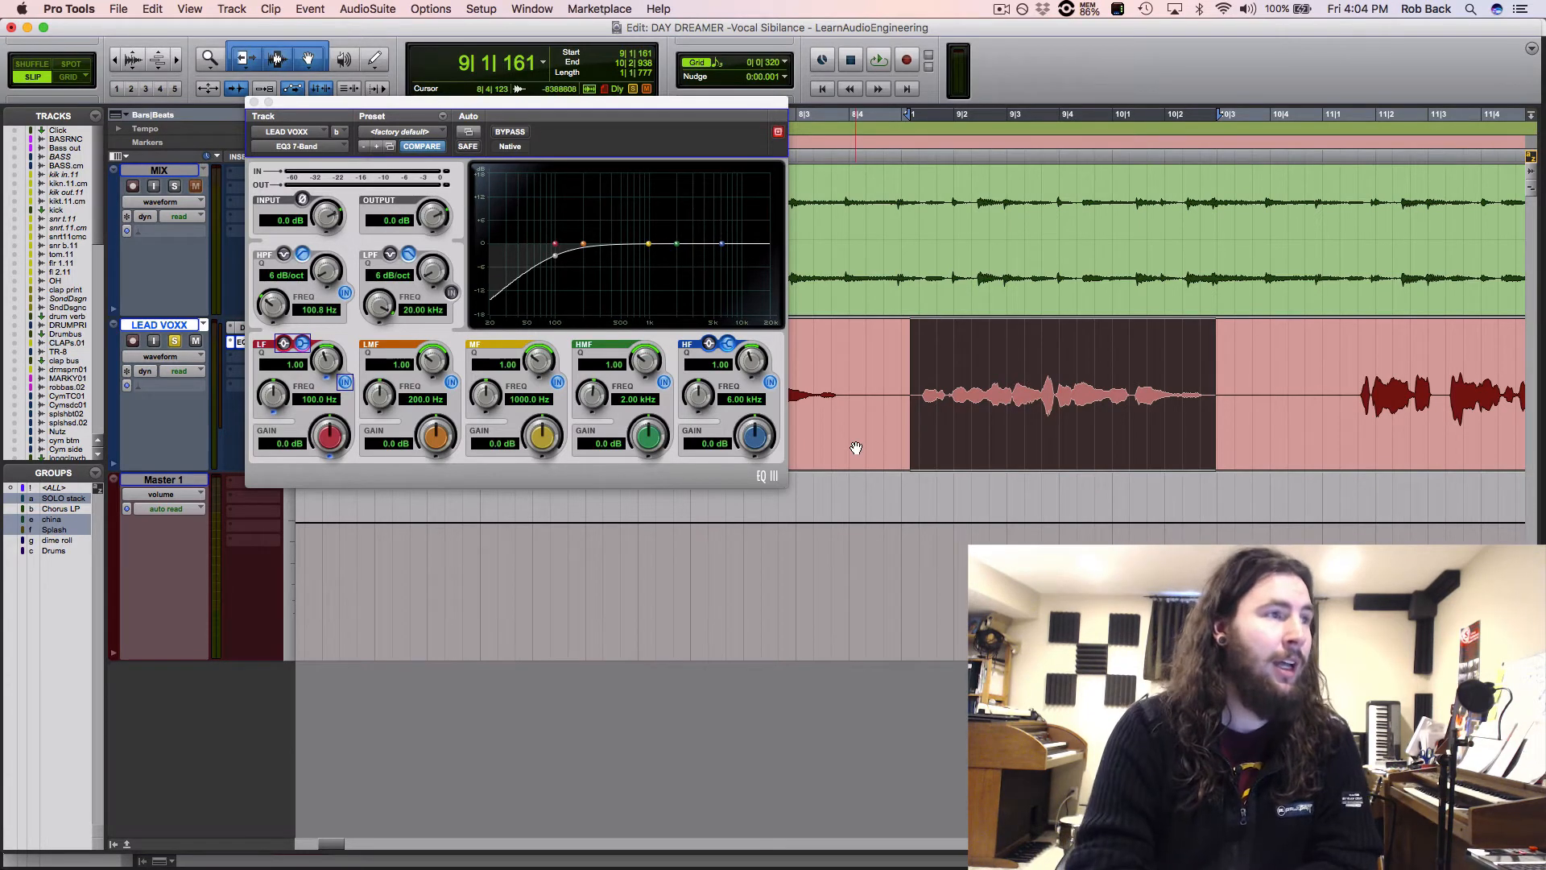
{"action": "left_click", "coordinate": [379, 405]}
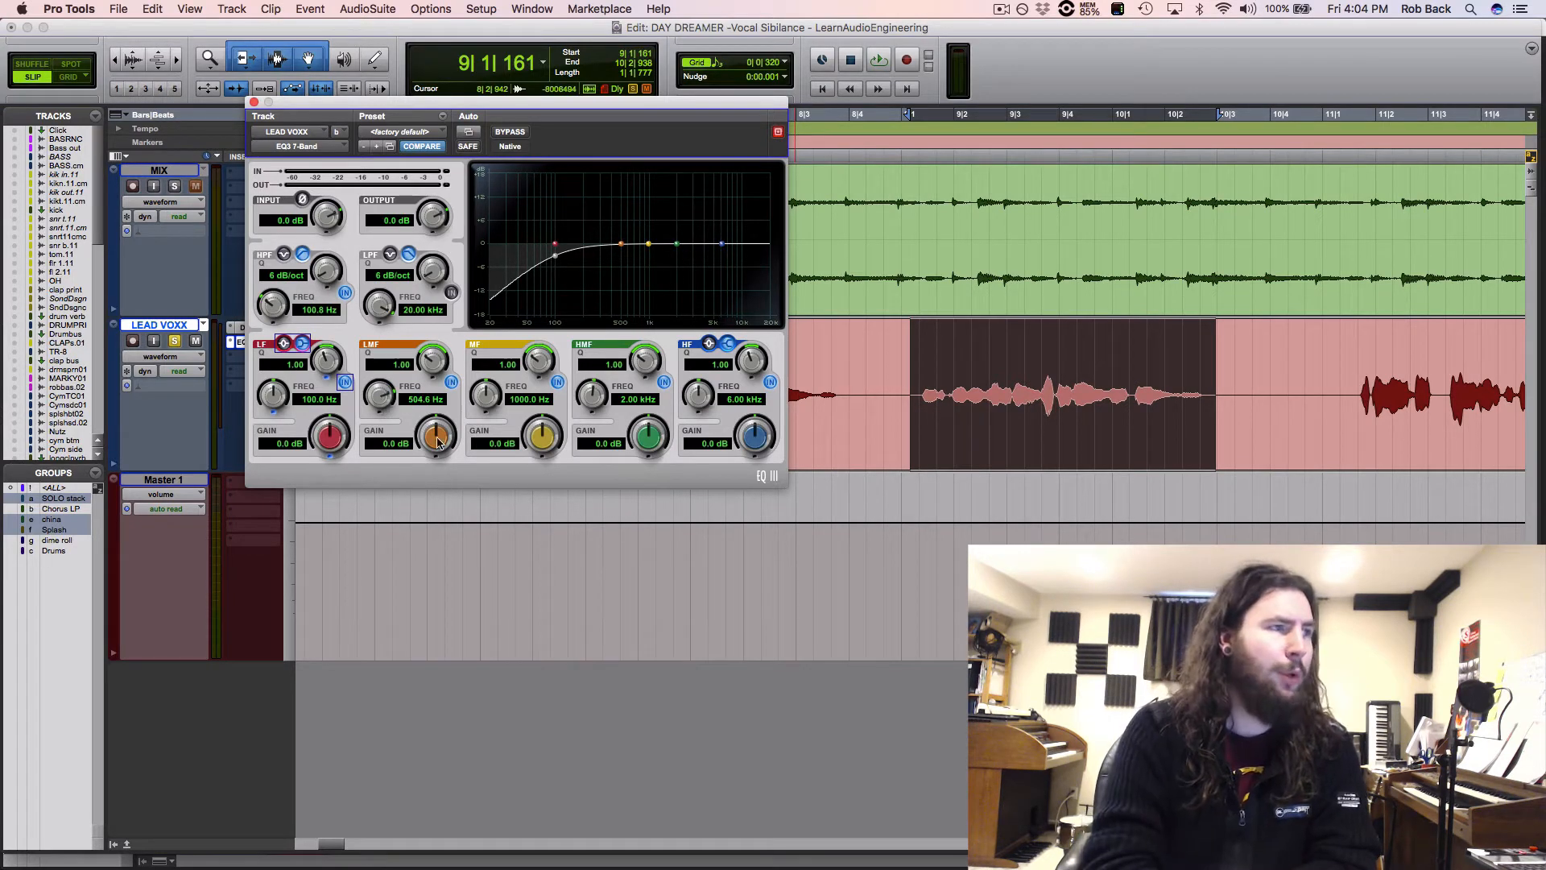
{"action": "left_click_drag", "start_coordinate": [437, 432], "coordinate": [438, 378]}
{"action": "key", "text": "space"}
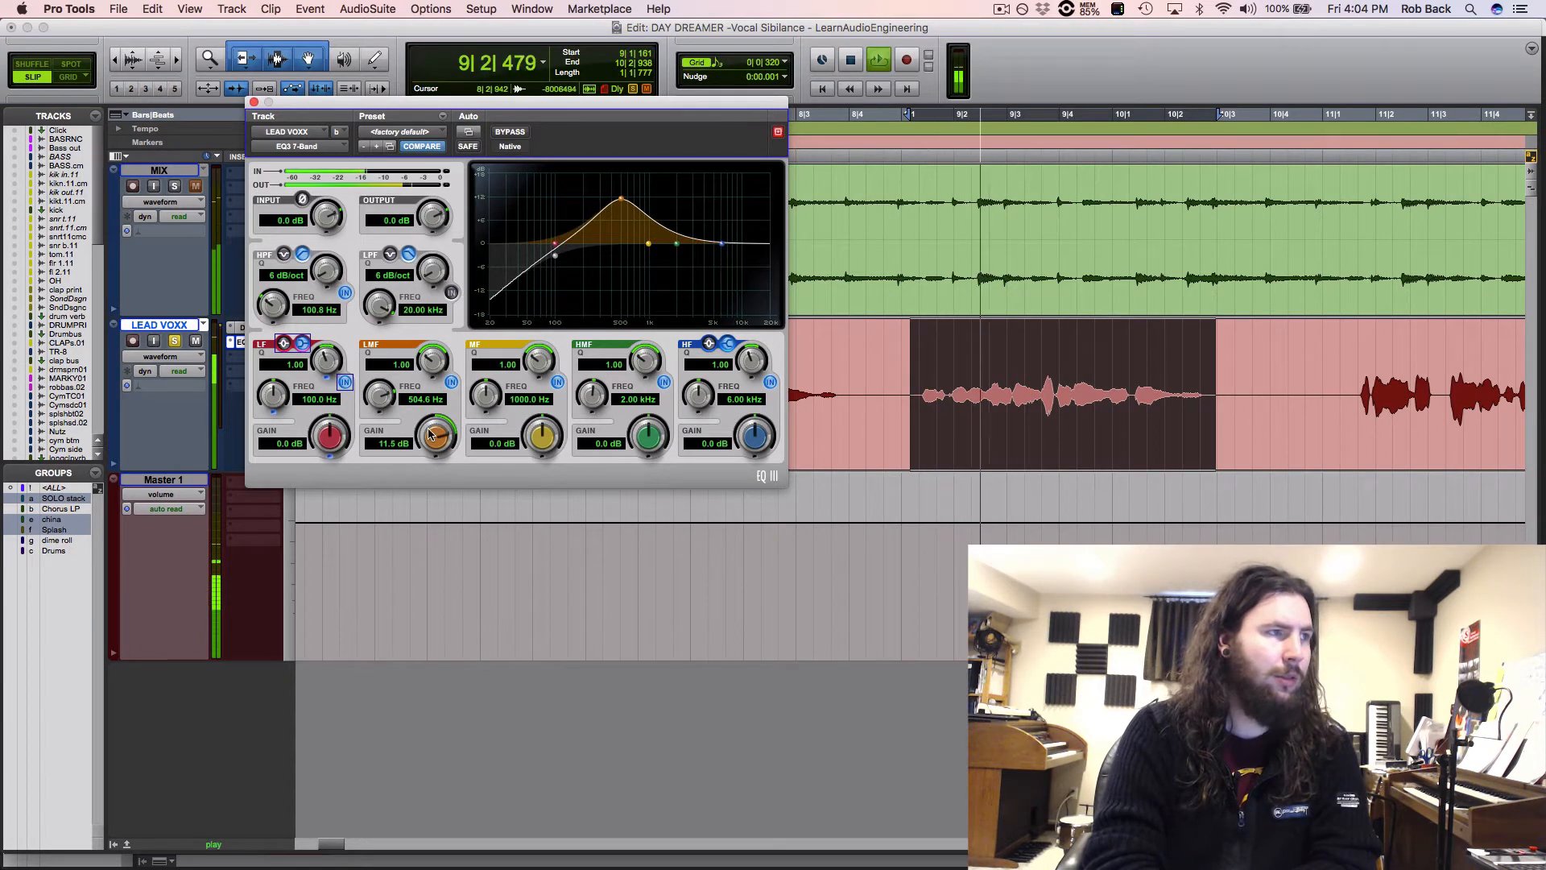
{"action": "left_click_drag", "start_coordinate": [398, 405], "coordinate": [384, 441]}
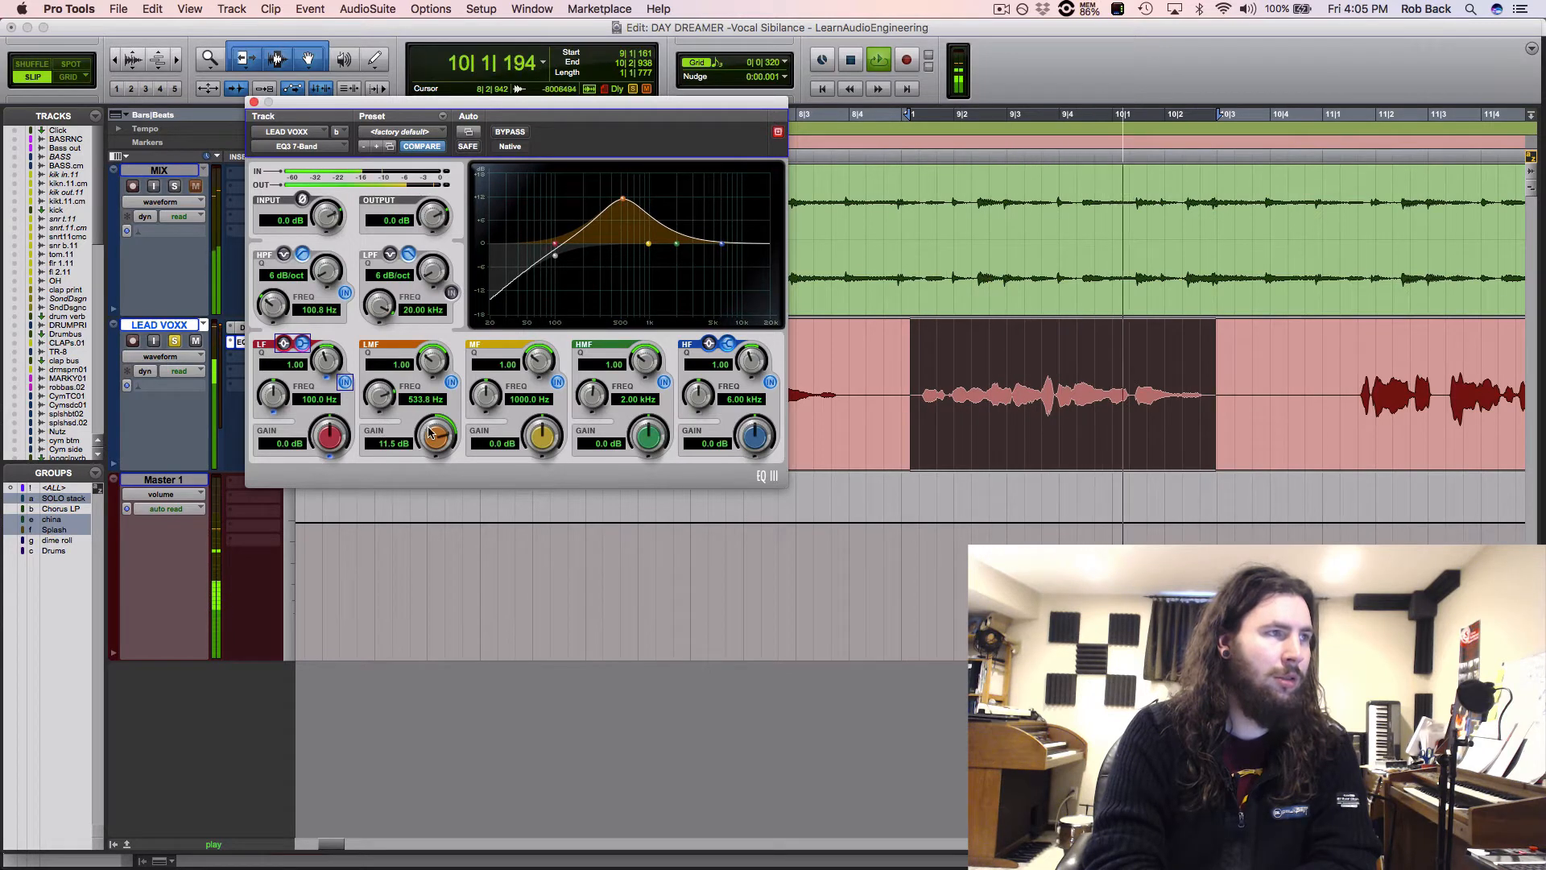
{"action": "key", "text": "space"}
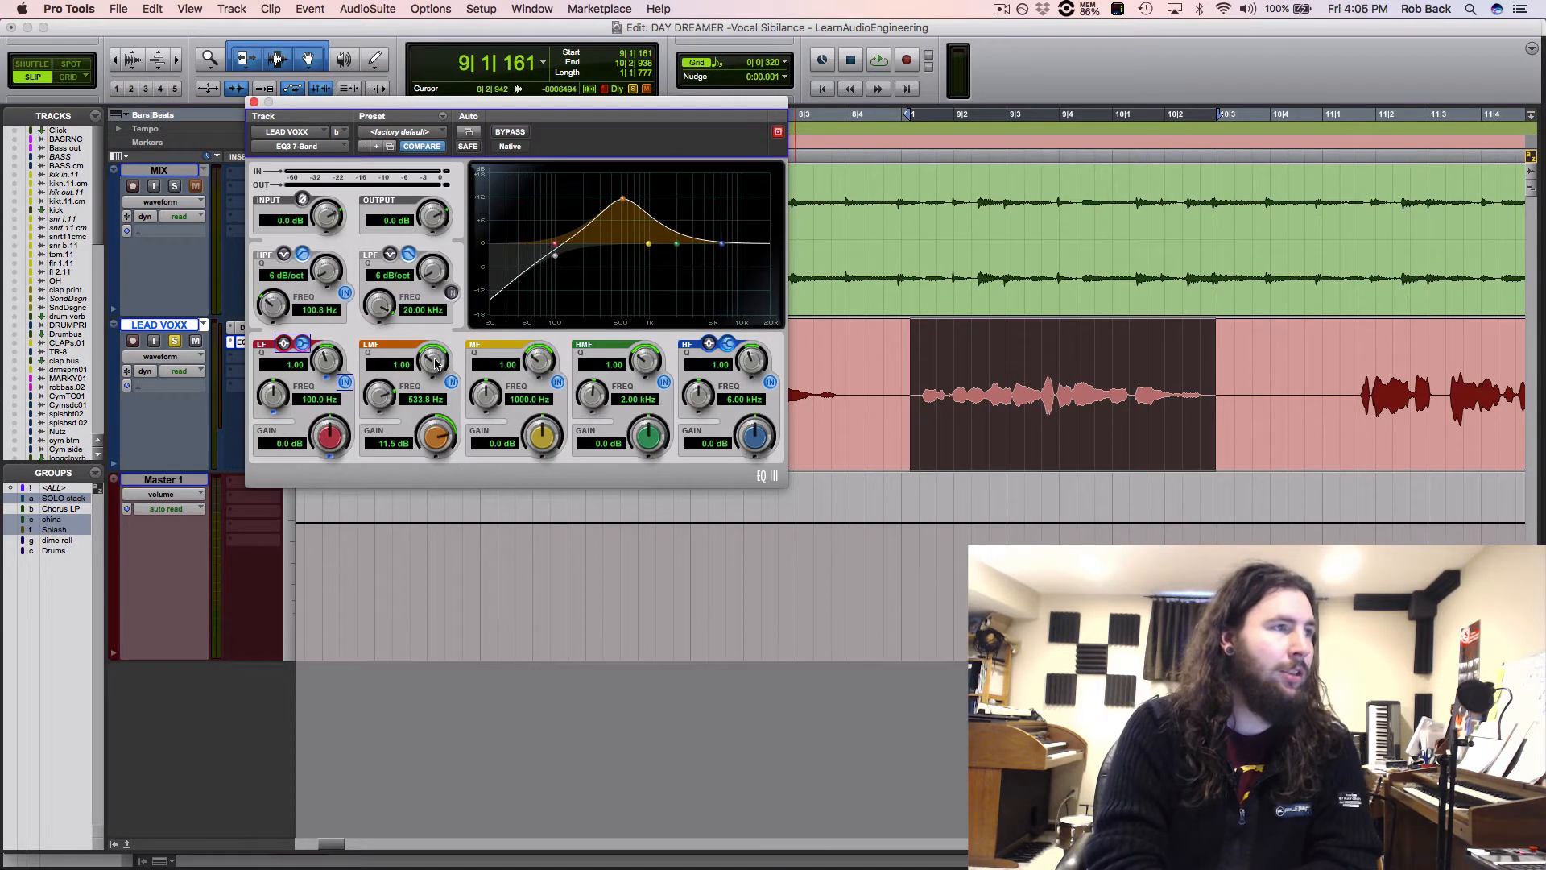
Step: Set the LMF band's Q to 2.16 and gain to -2.9 dB, and compare the phrase with the EQ bypassed and active
{"action": "left_click_drag", "start_coordinate": [433, 361], "coordinate": [430, 318]}
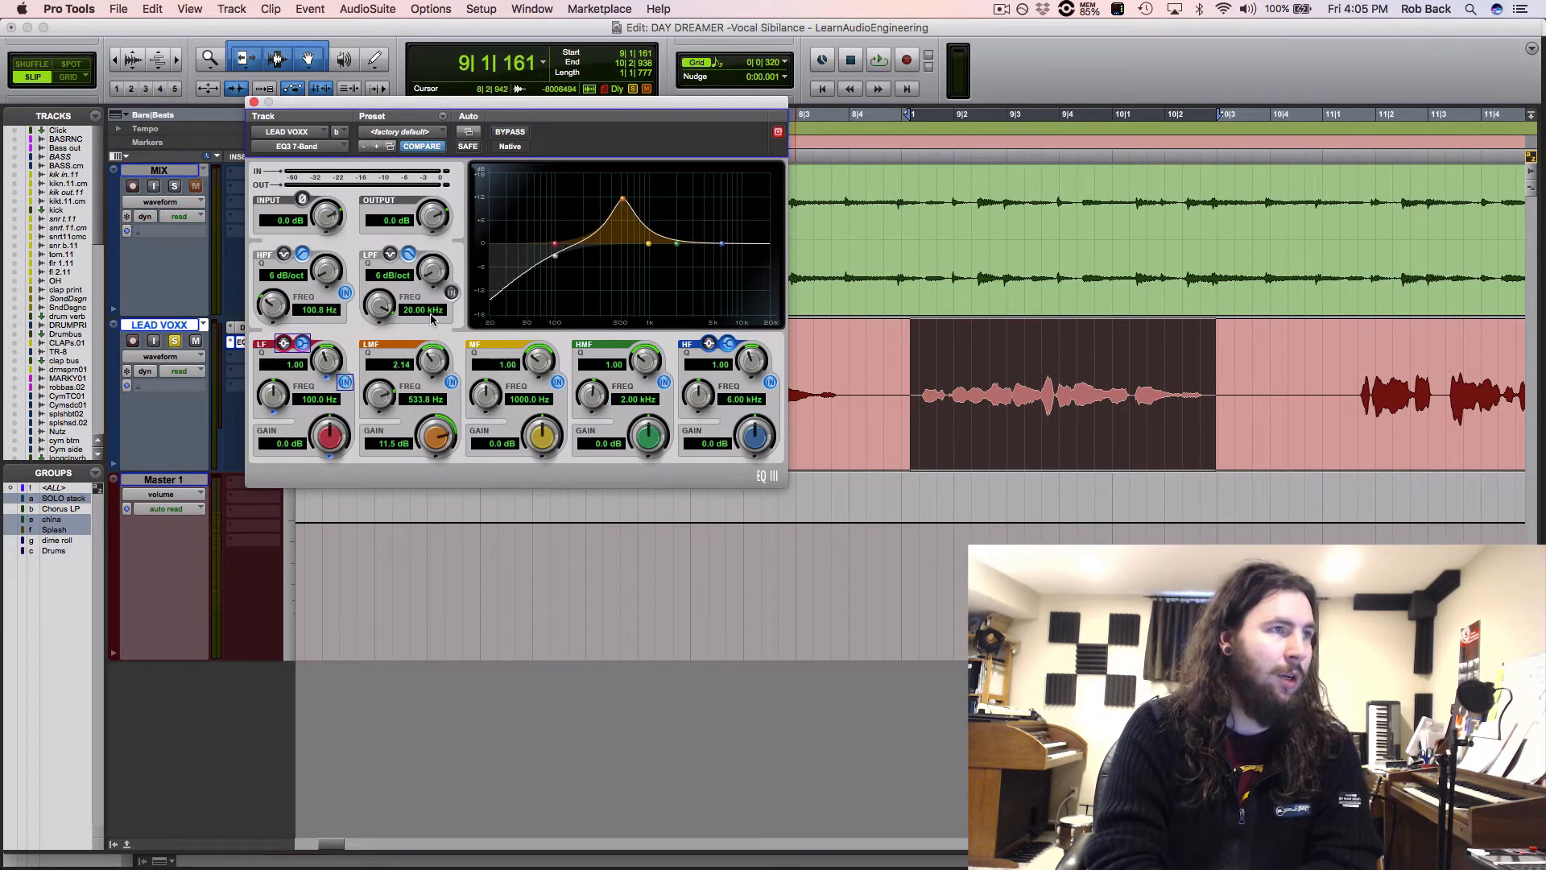
{"action": "left_click_drag", "start_coordinate": [437, 443], "coordinate": [439, 497]}
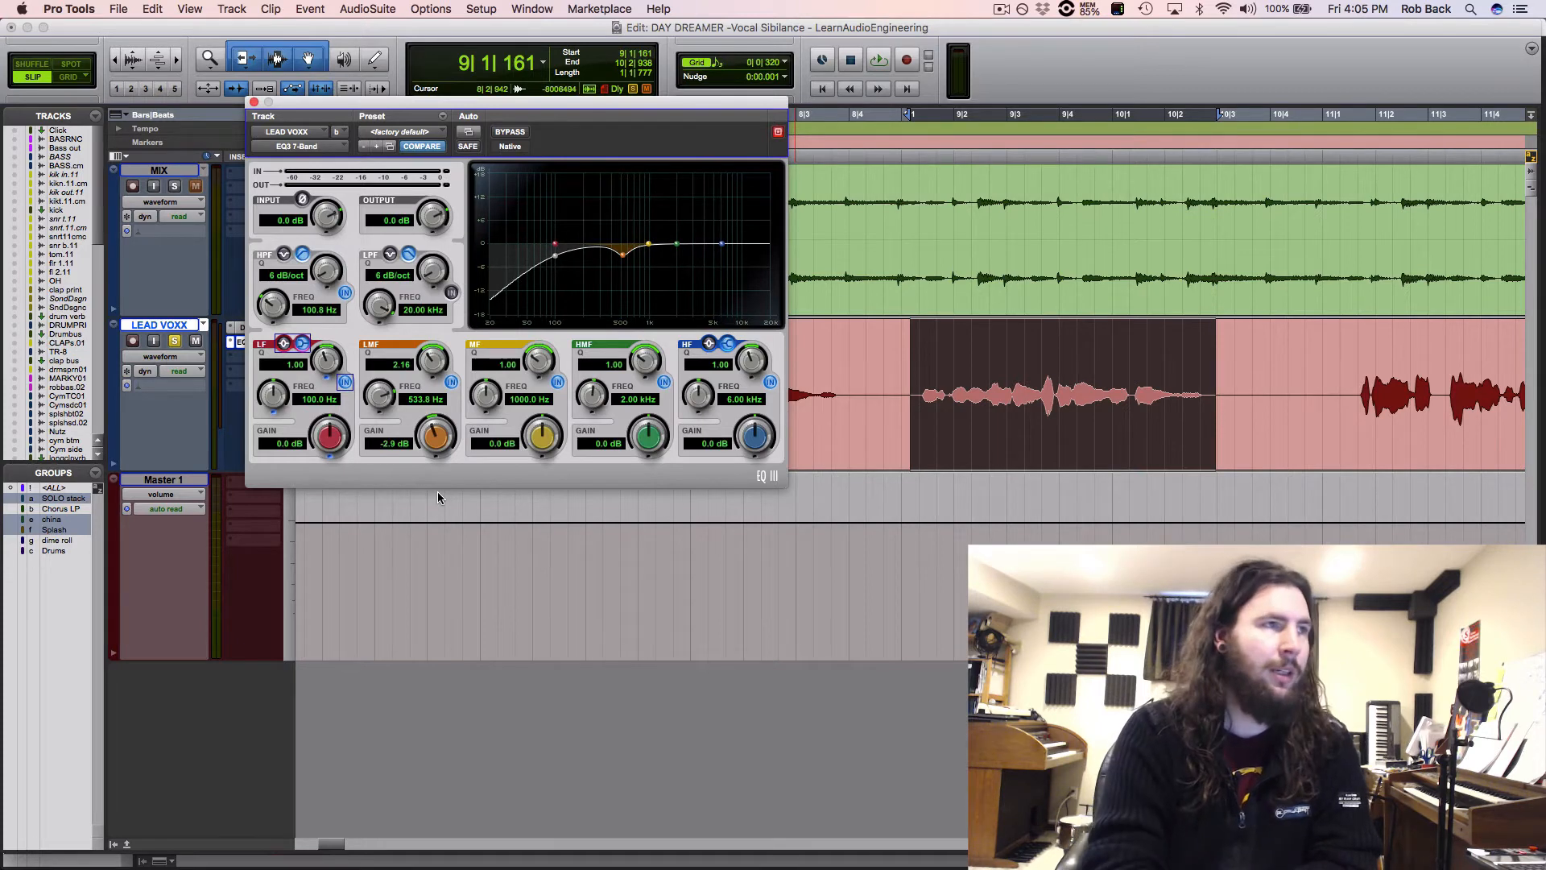
{"action": "key", "text": "space"}
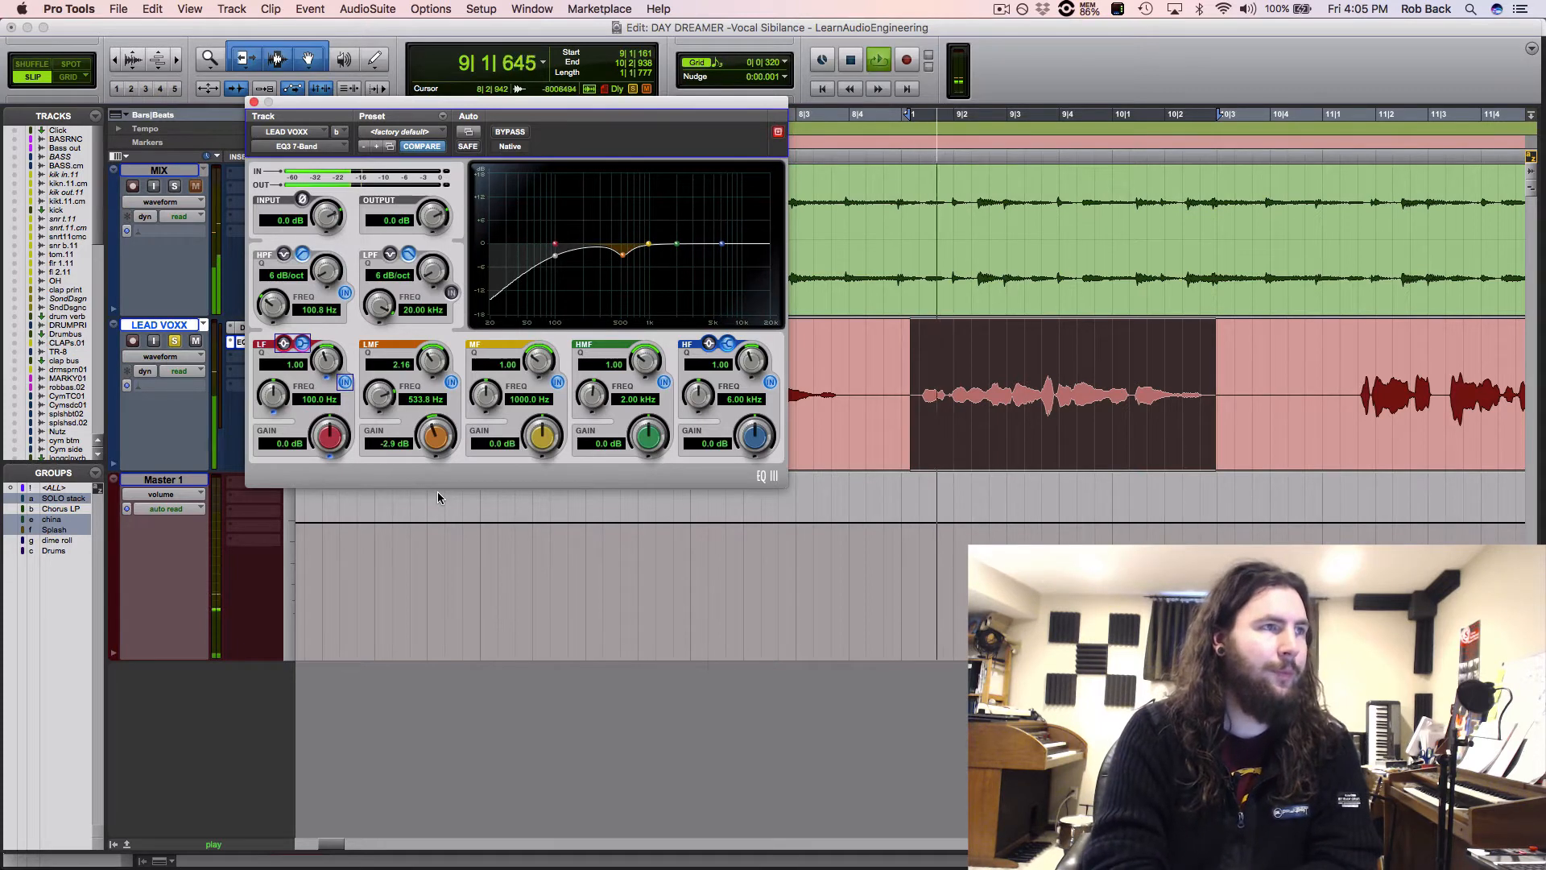
{"action": "left_click", "coordinate": [500, 133]}
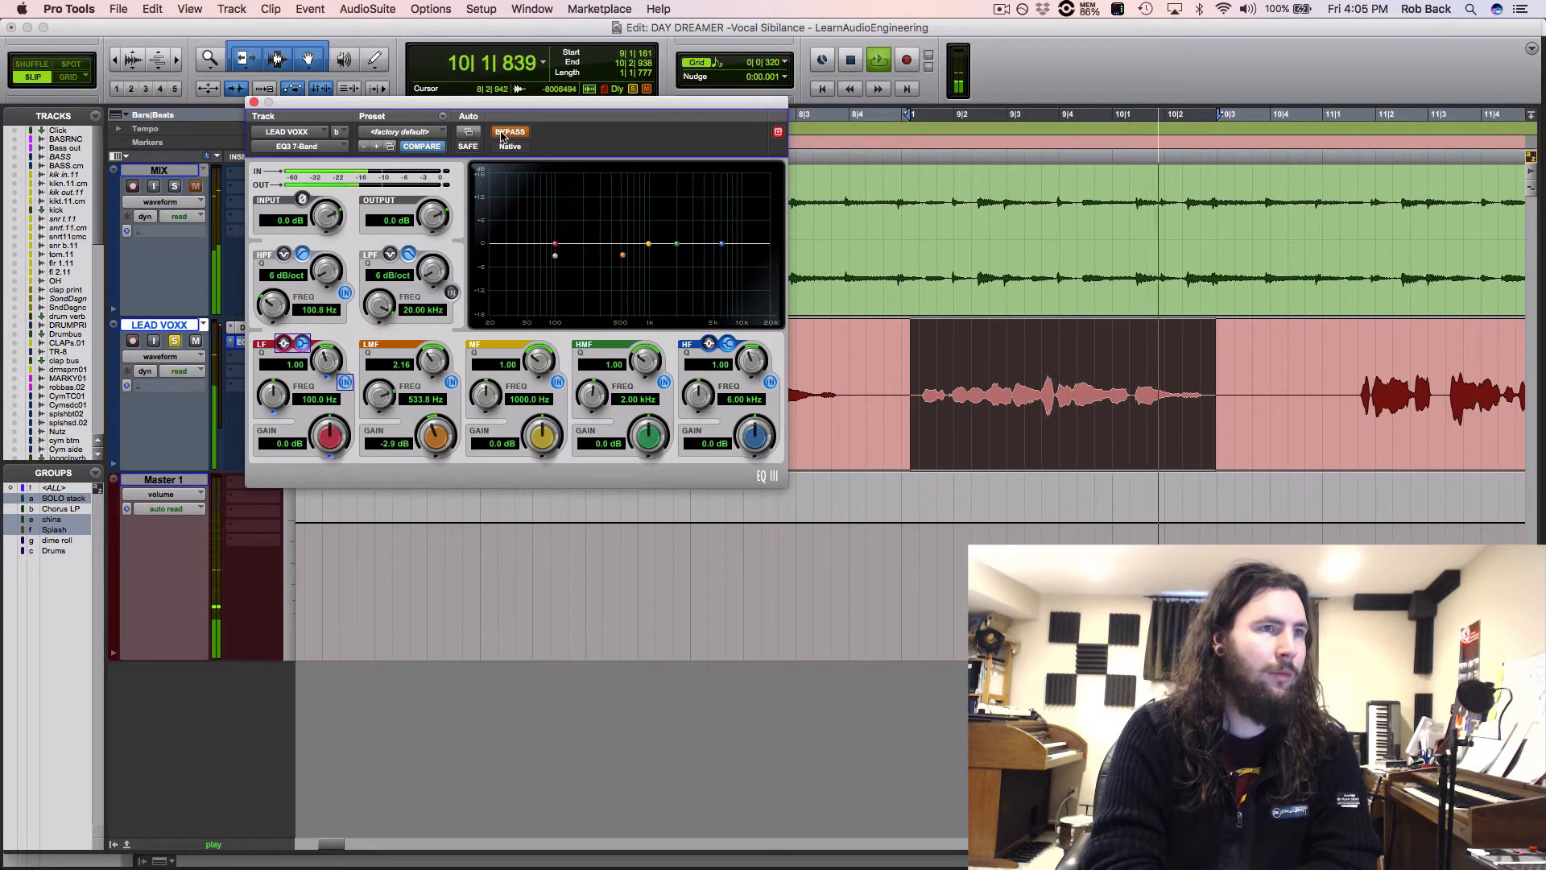
{"action": "left_click", "coordinate": [501, 133]}
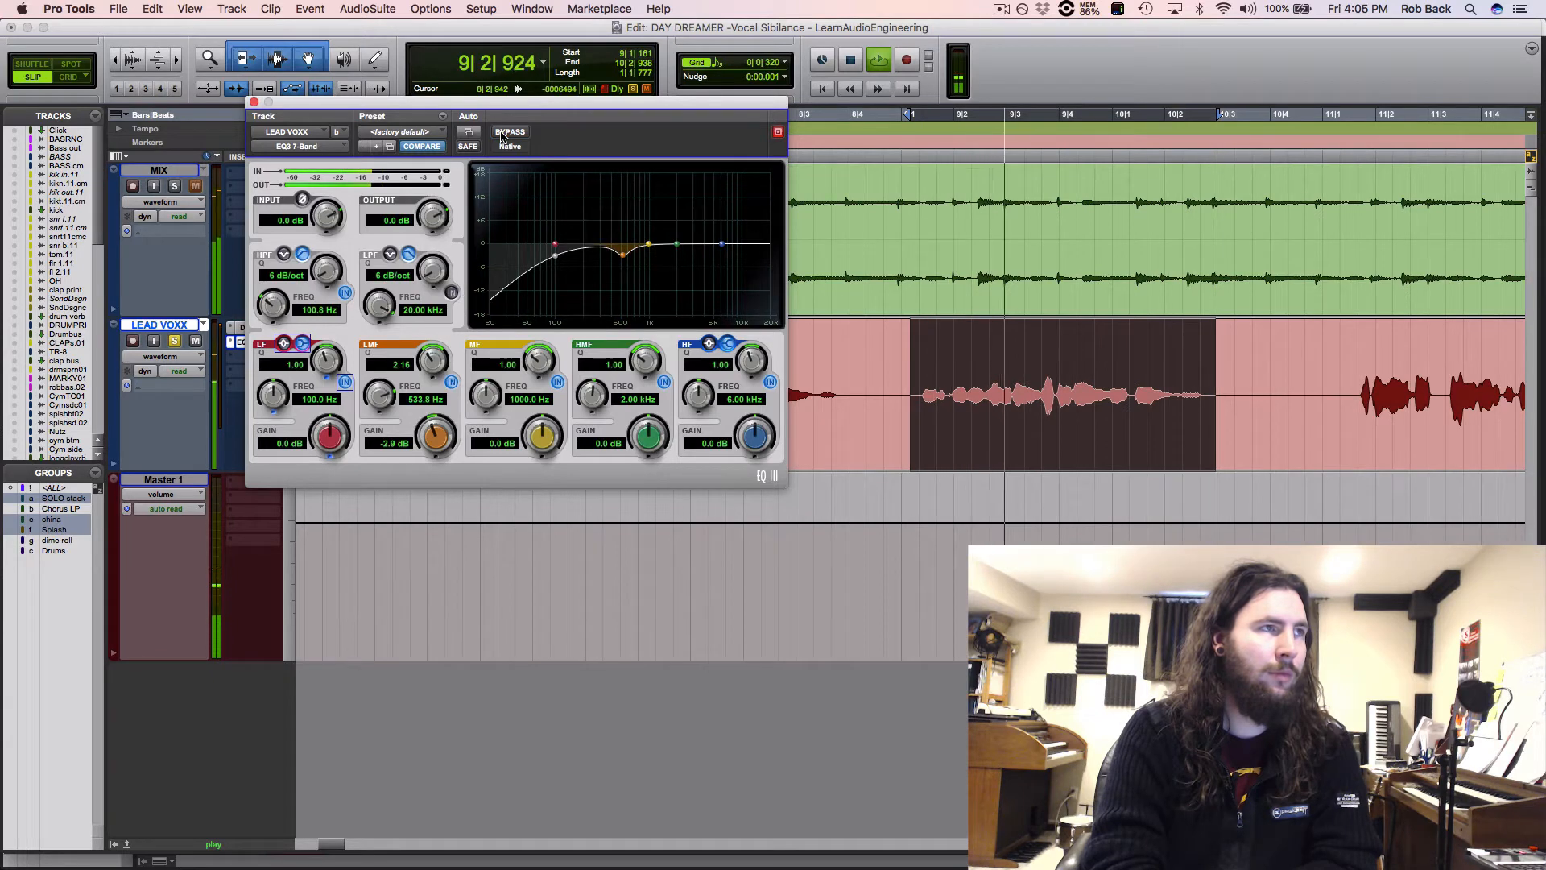
{"action": "key", "text": "space"}
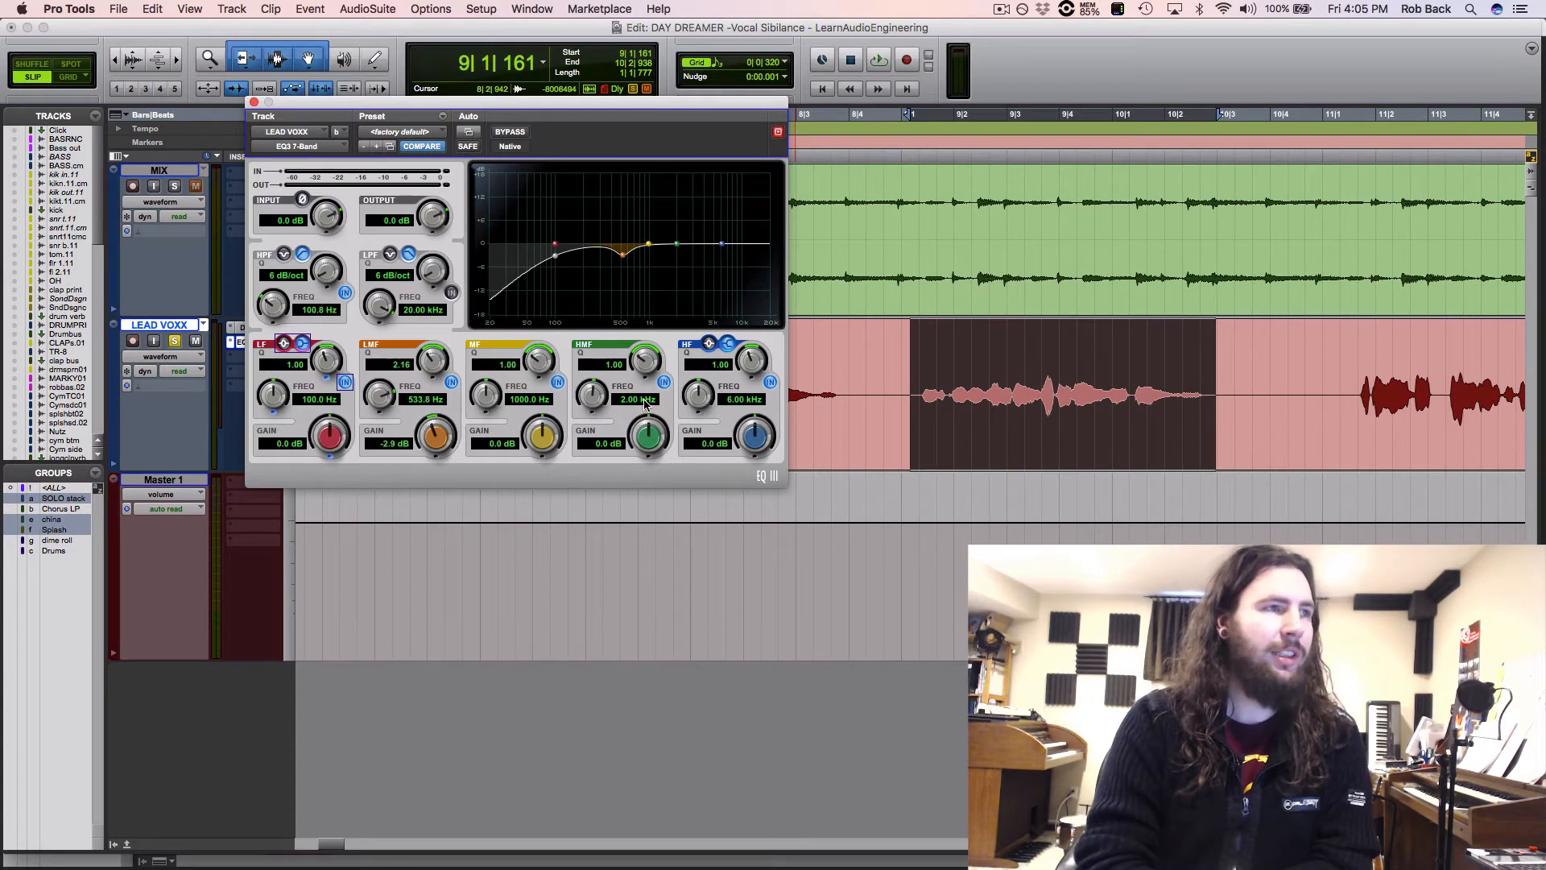
Step: Sweep an 11.7 dB HMF boost to 1.91 kHz during playback, and turn it into a -2.3 dB cut with a Q of 3.89
{"action": "left_click_drag", "start_coordinate": [645, 353], "coordinate": [648, 326]}
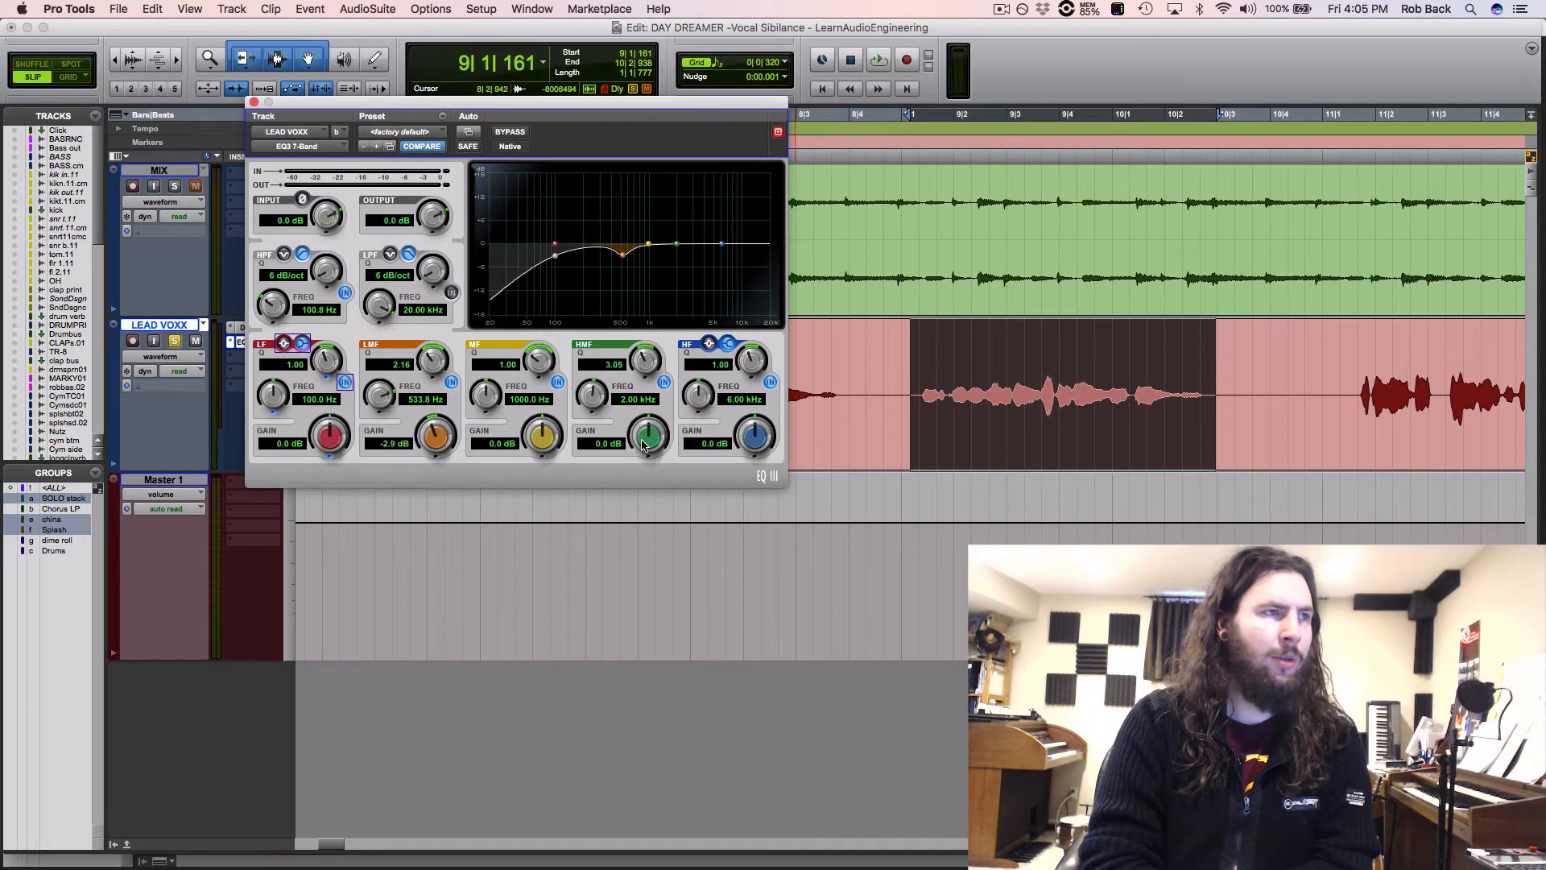
{"action": "left_click_drag", "start_coordinate": [646, 439], "coordinate": [590, 430]}
{"action": "key", "text": "space"}
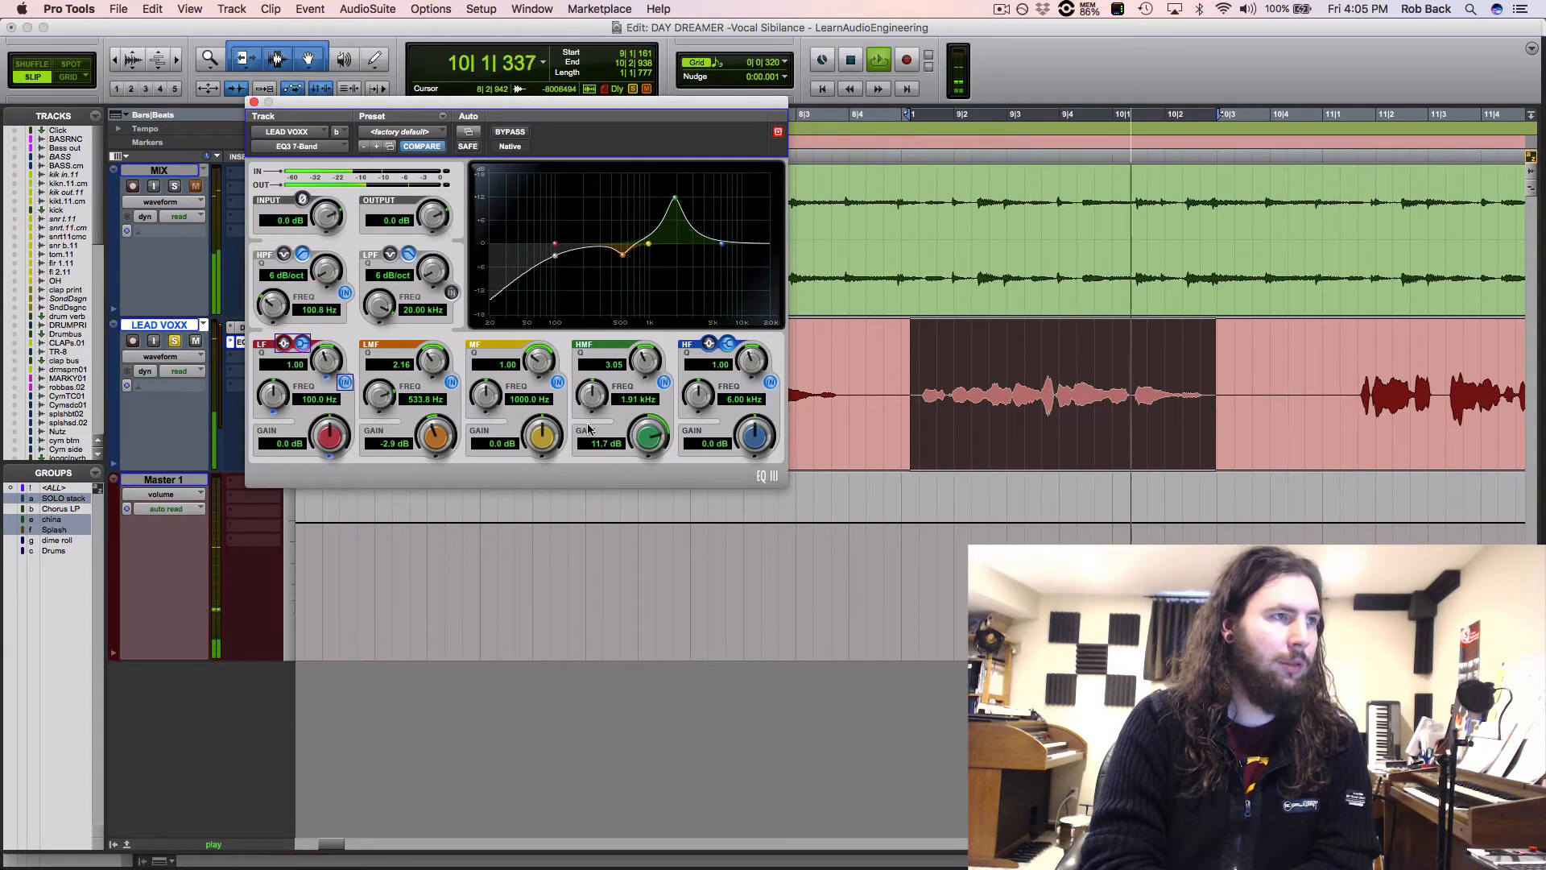
{"action": "key", "text": "space"}
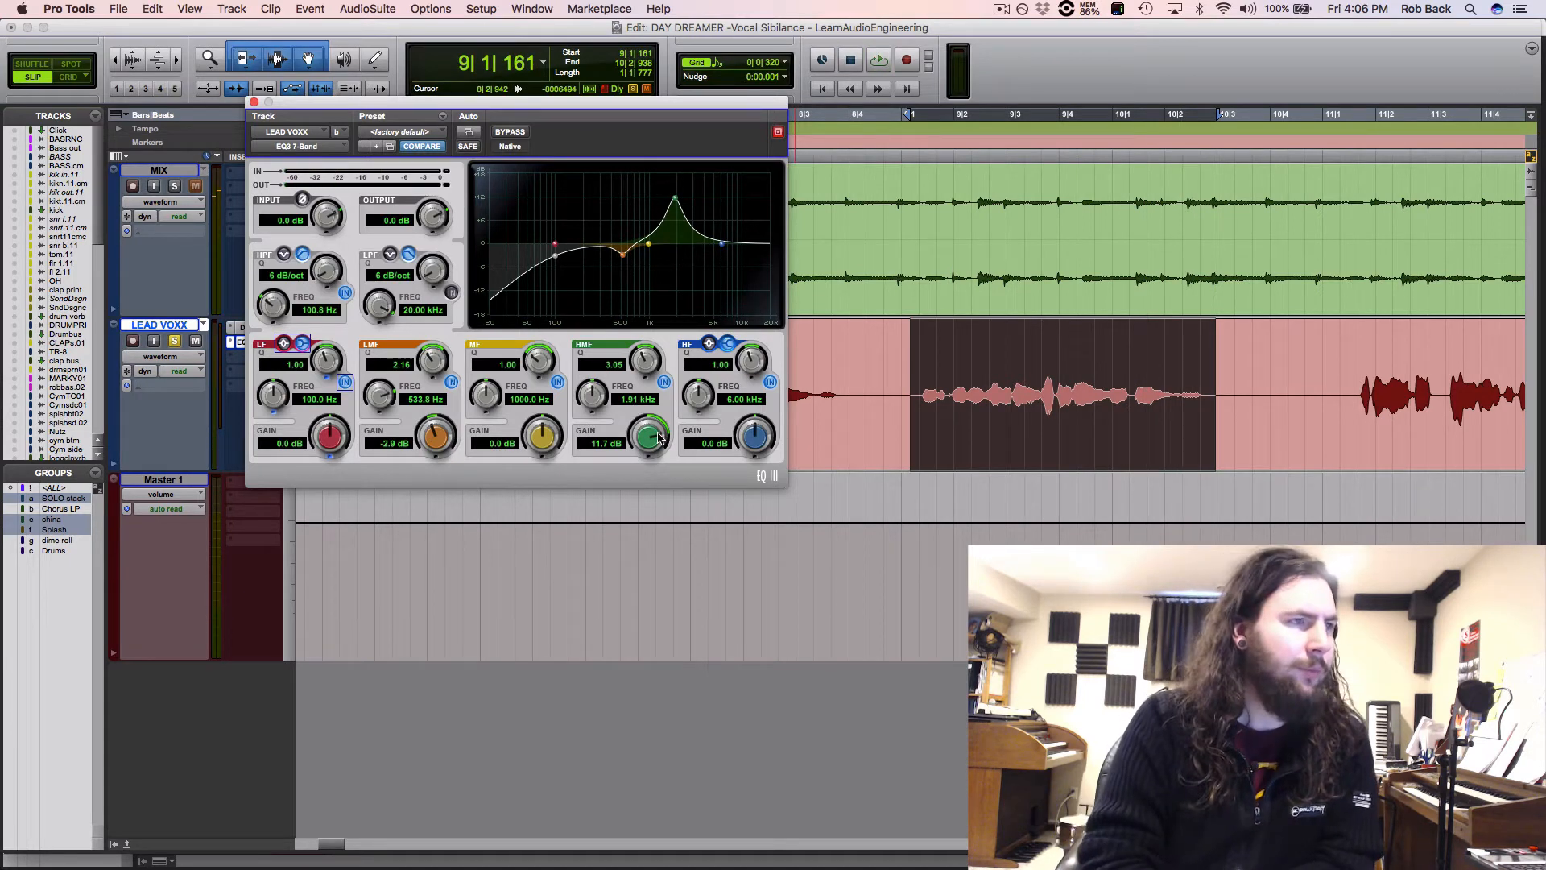
{"action": "left_click_drag", "start_coordinate": [659, 437], "coordinate": [659, 500]}
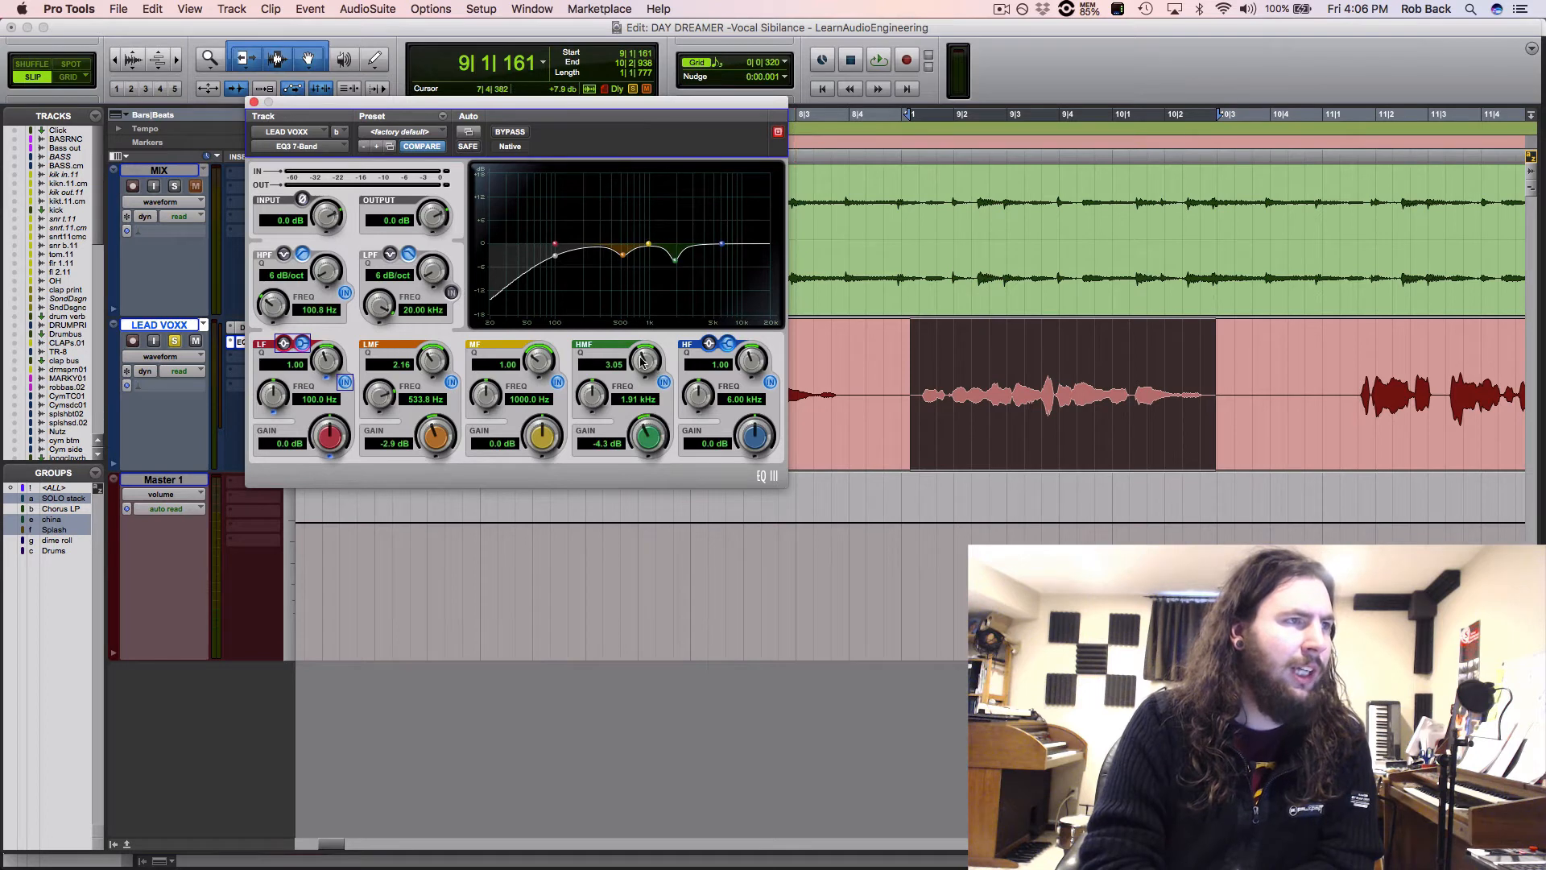
{"action": "left_click_drag", "start_coordinate": [641, 360], "coordinate": [643, 419]}
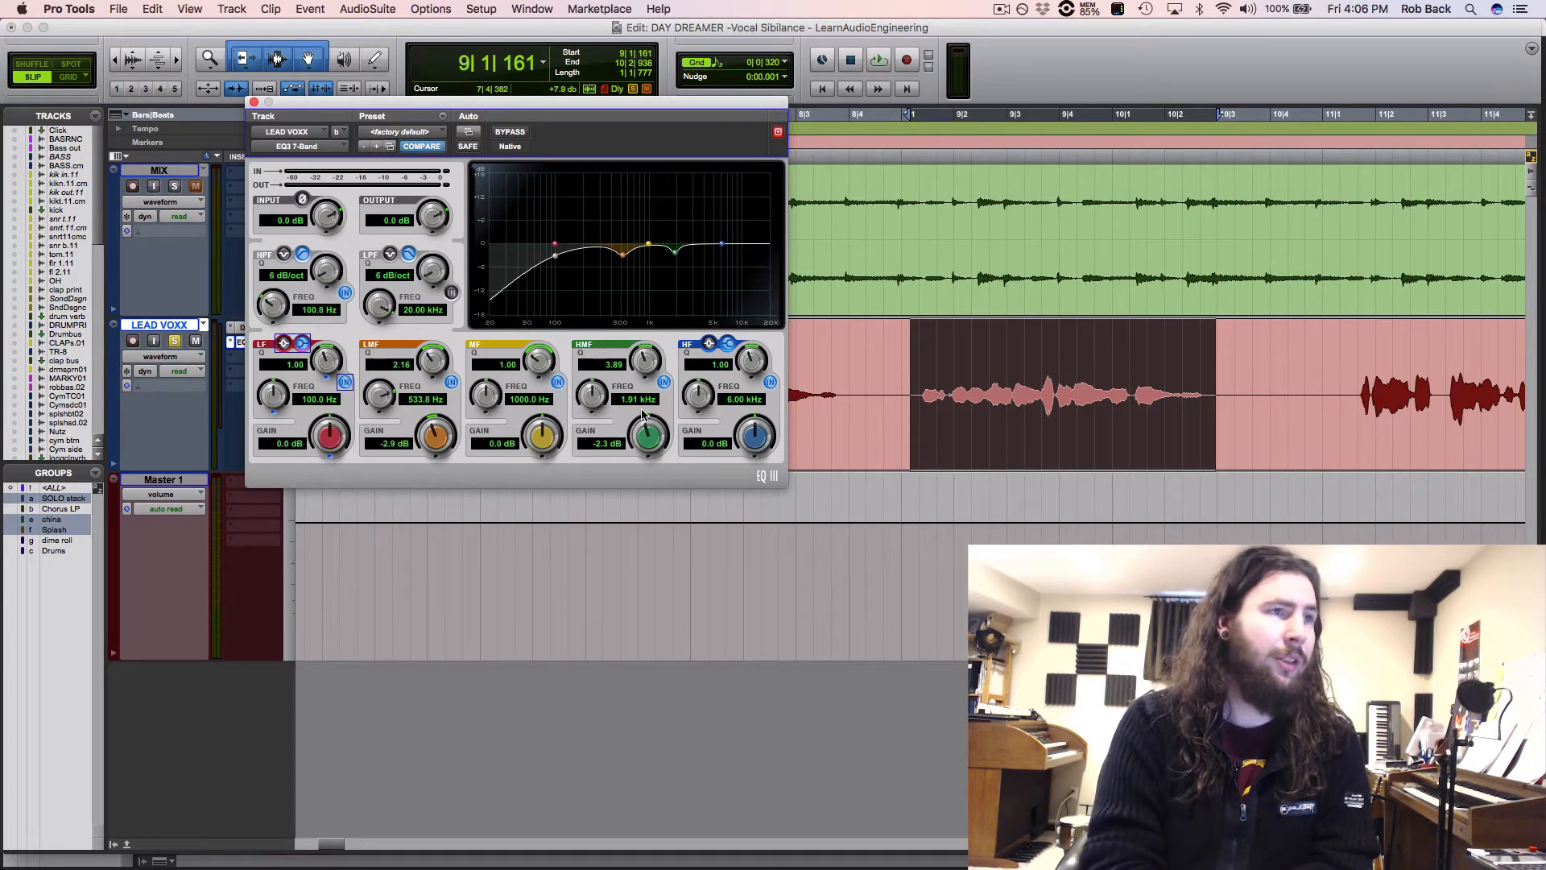
Step: Play the selected vocal phrase with the EQ active and bypassed to compare, leave the EQ active and close its window
{"action": "key", "text": "space"}
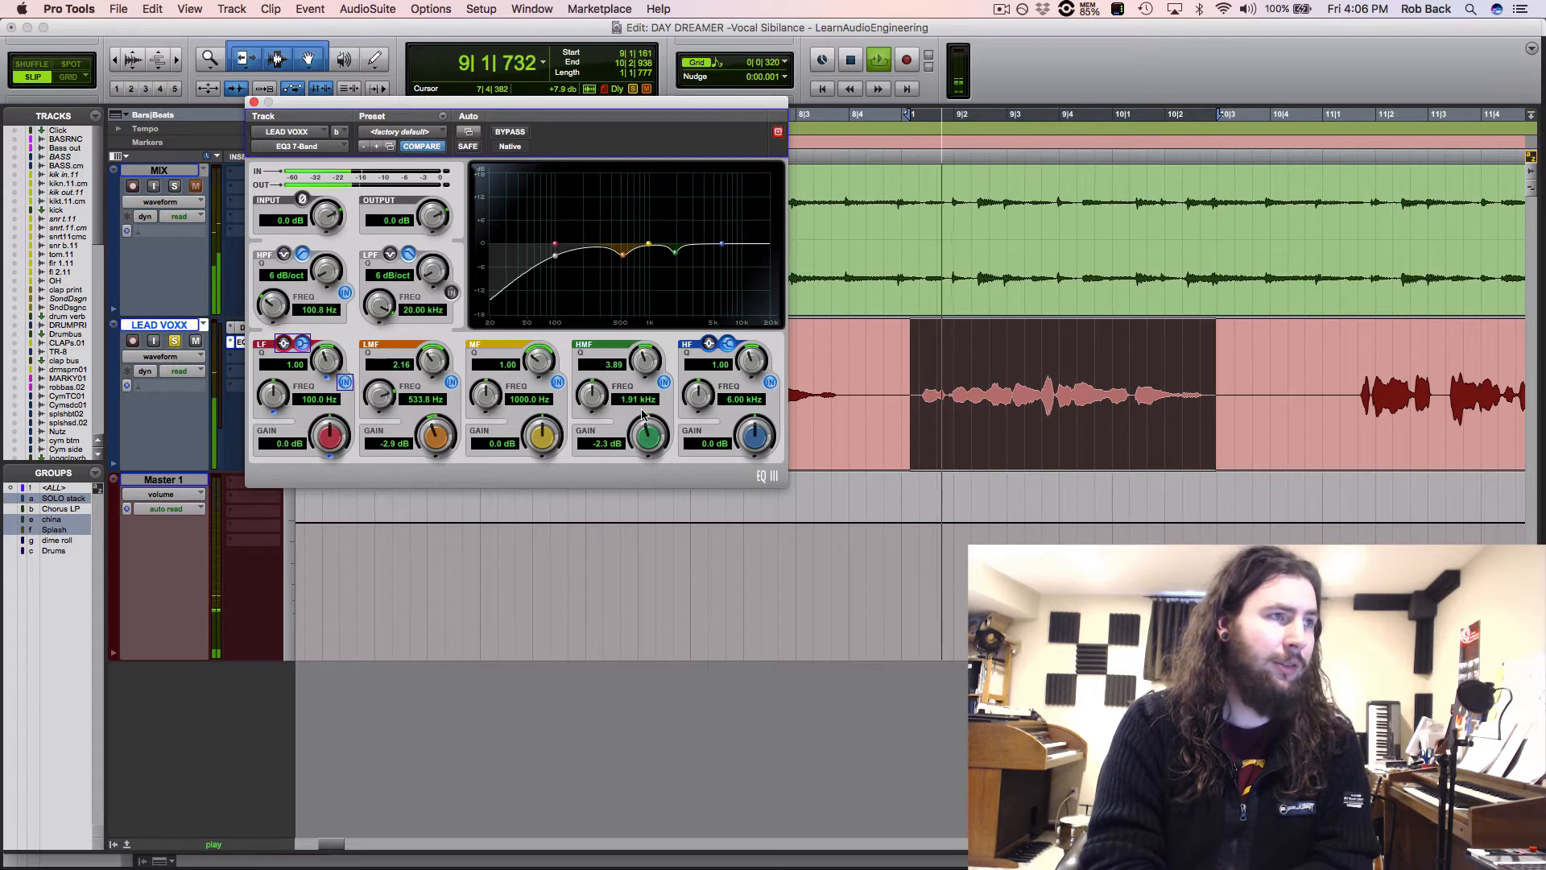
{"action": "left_click", "coordinate": [513, 135]}
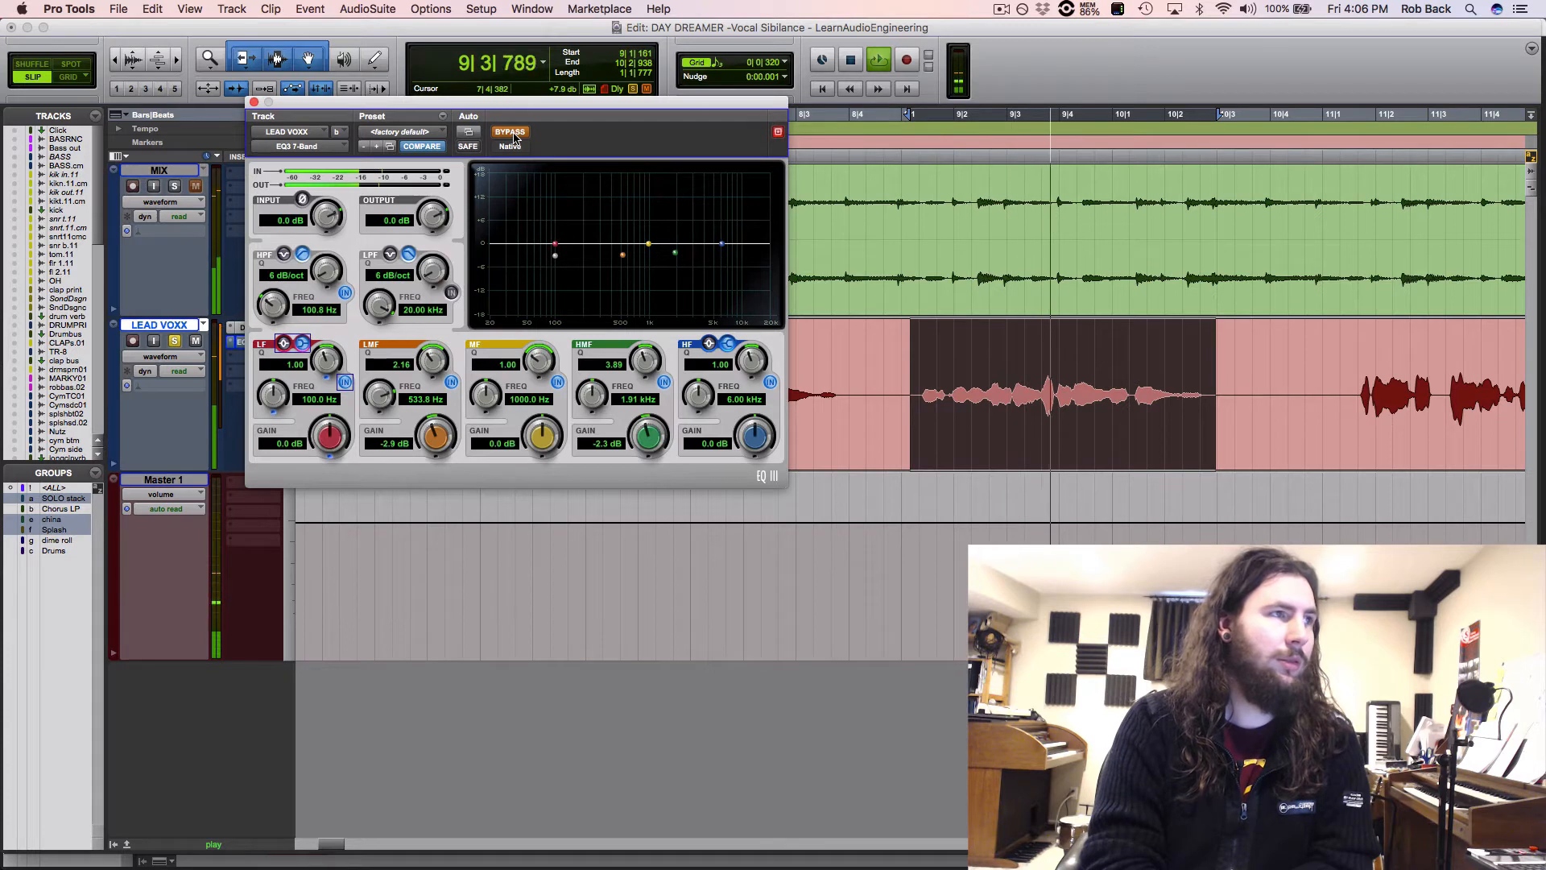
{"action": "left_click", "coordinate": [513, 135]}
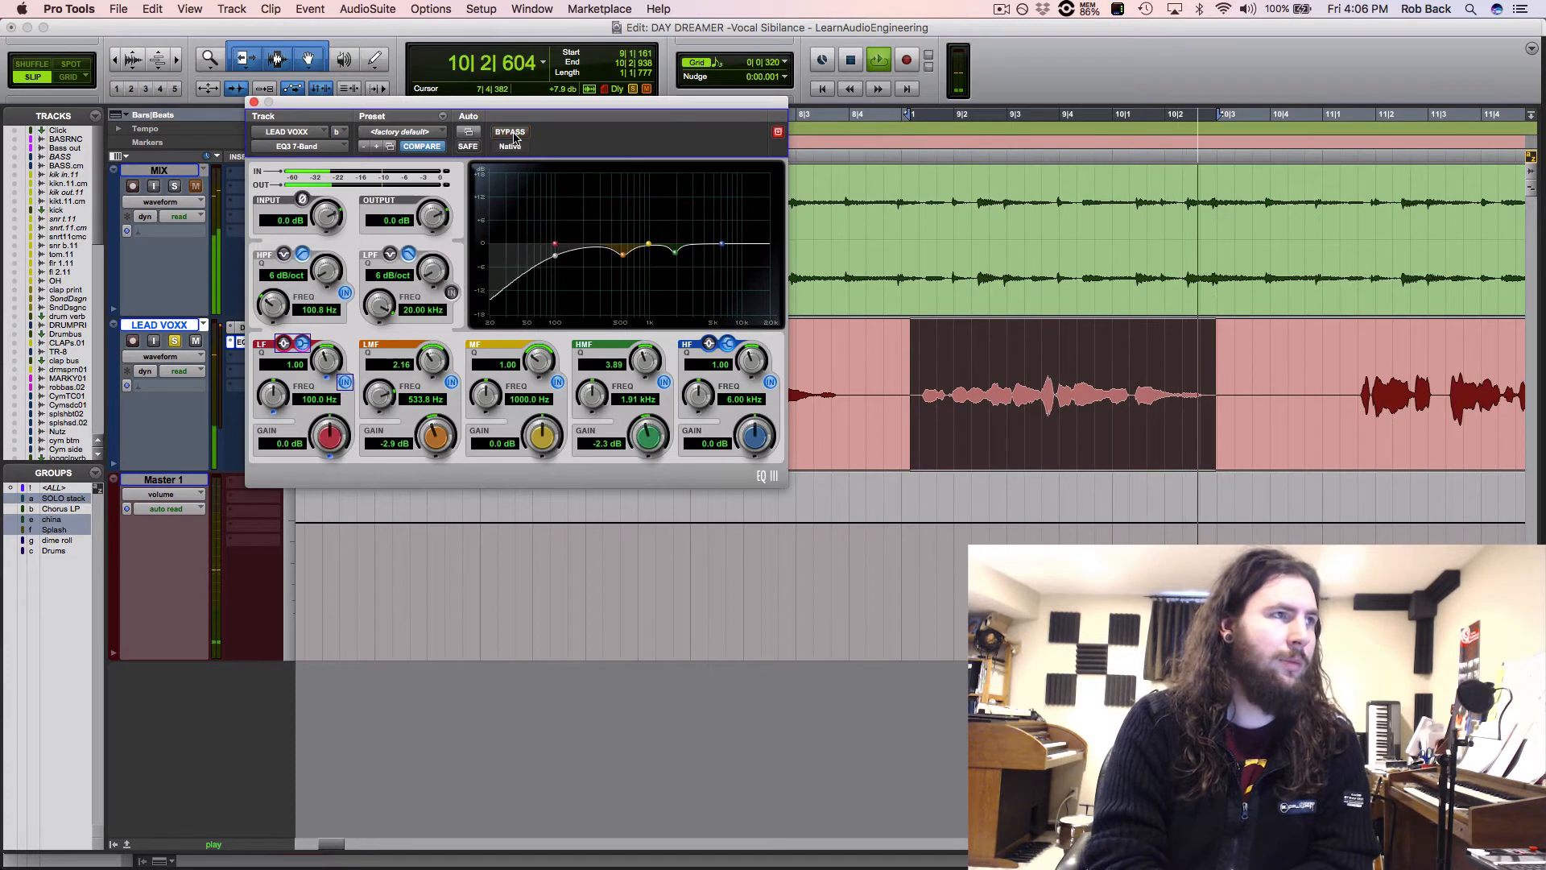
{"action": "key", "text": "space"}
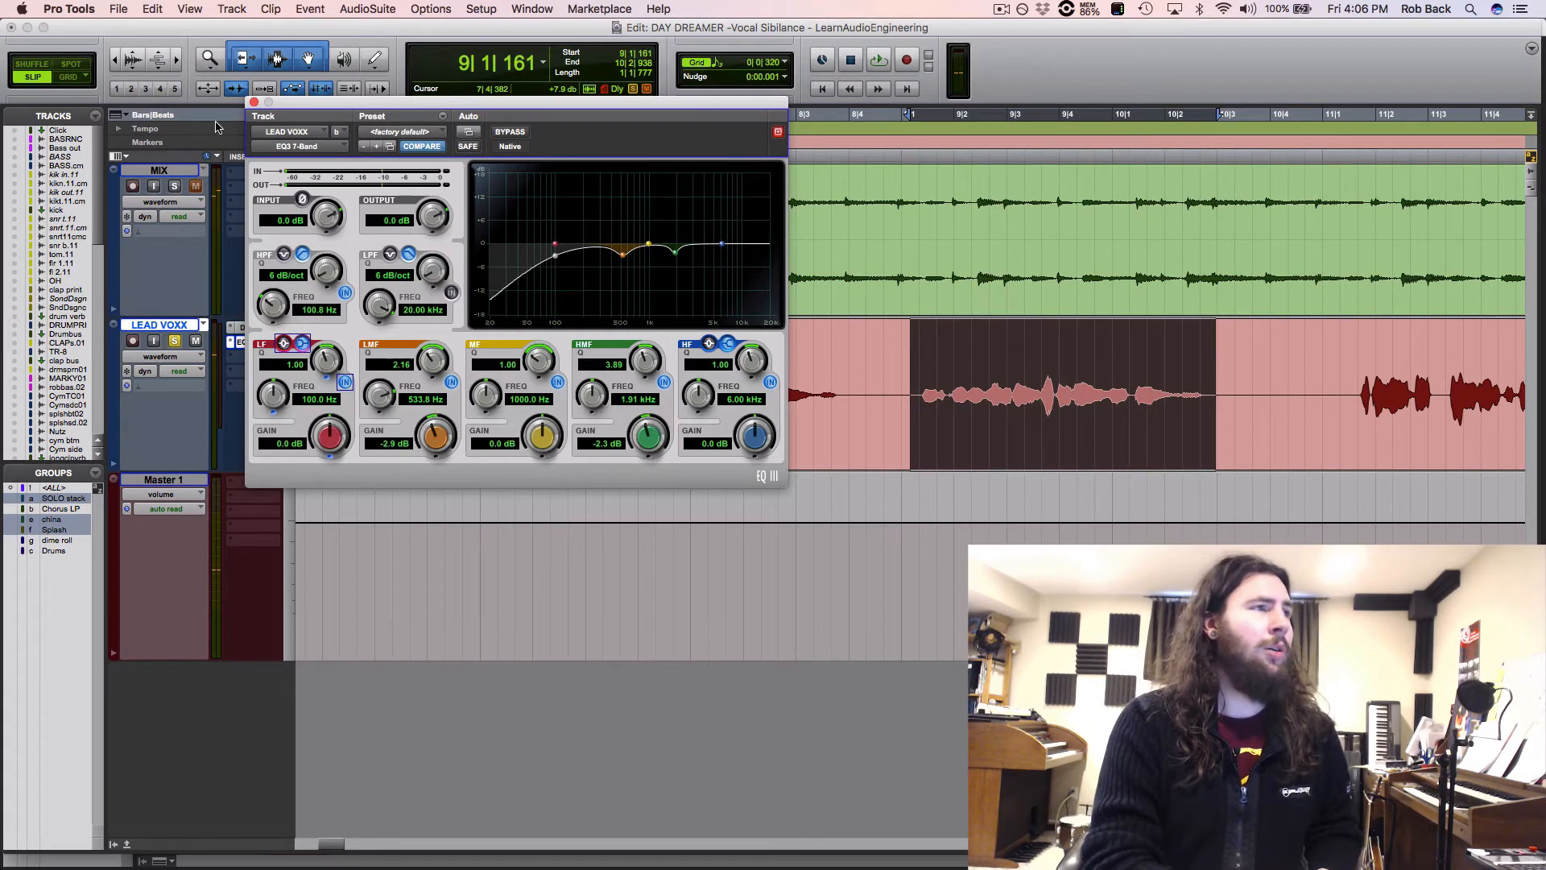
{"action": "left_click", "coordinate": [253, 103]}
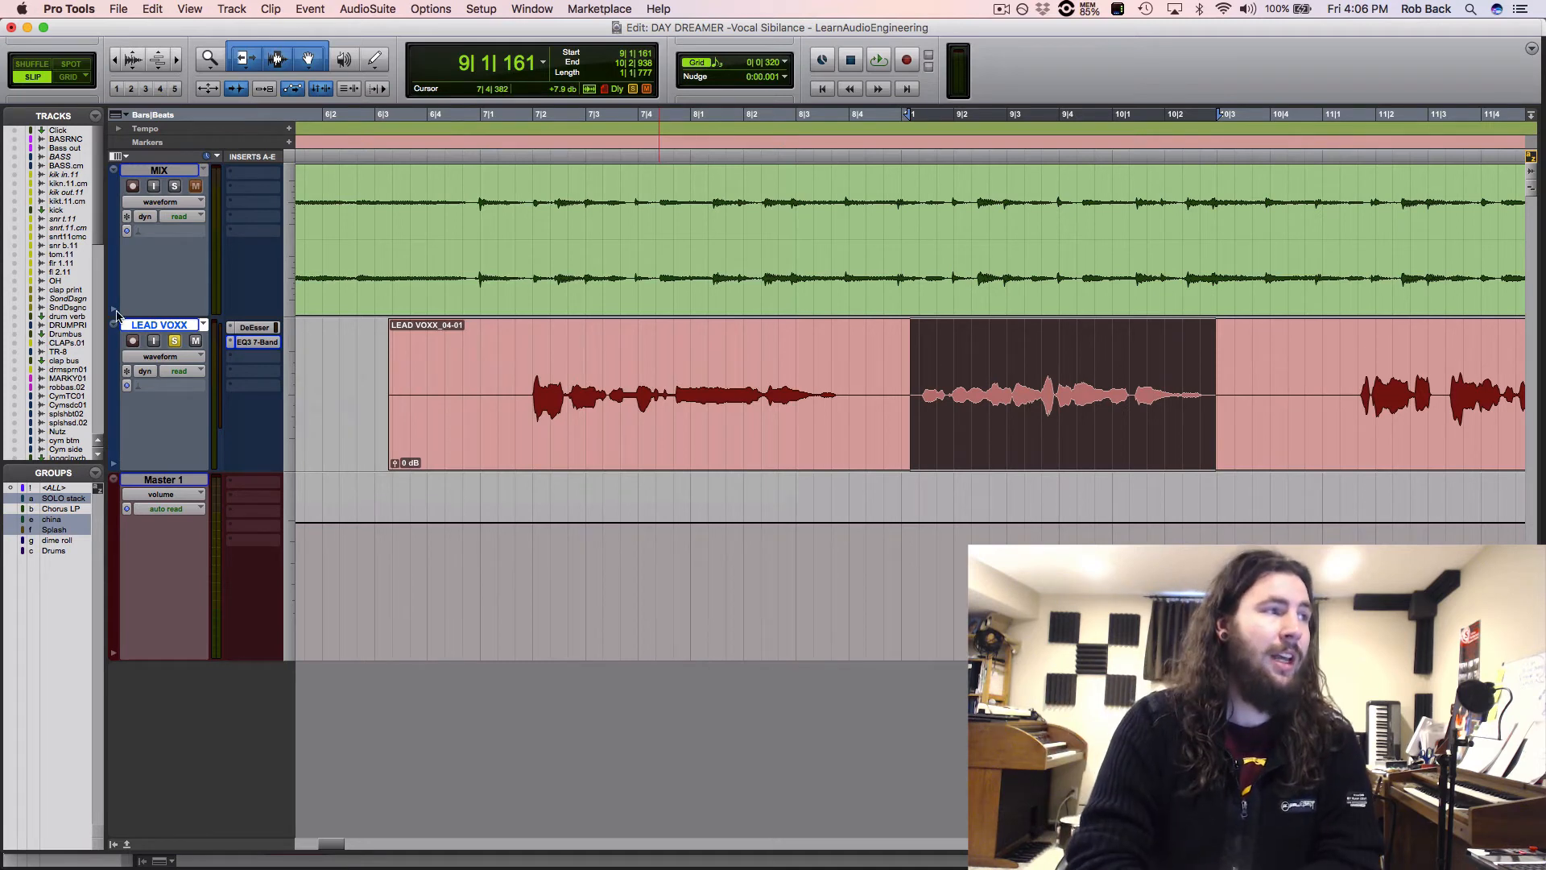
Step: Insert the CLA-2A (mono) compressor on LEAD VOXX in the slot after the EQ3 7-Band
{"action": "left_click", "coordinate": [246, 357]}
{"action": "mouse_move", "coordinate": [278, 390]}
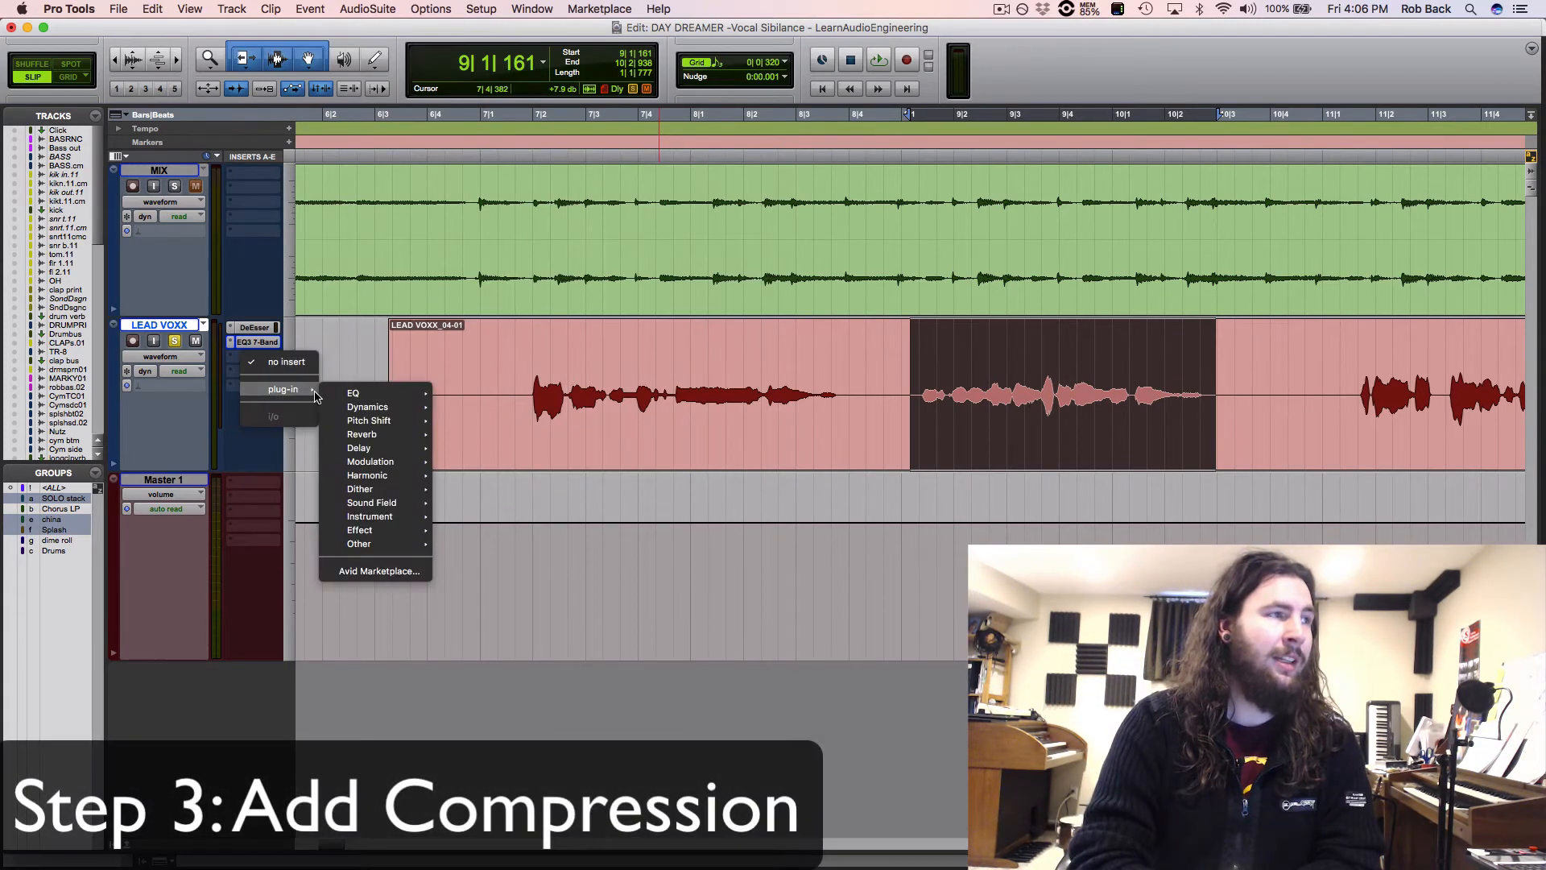
{"action": "mouse_move", "coordinate": [367, 407]}
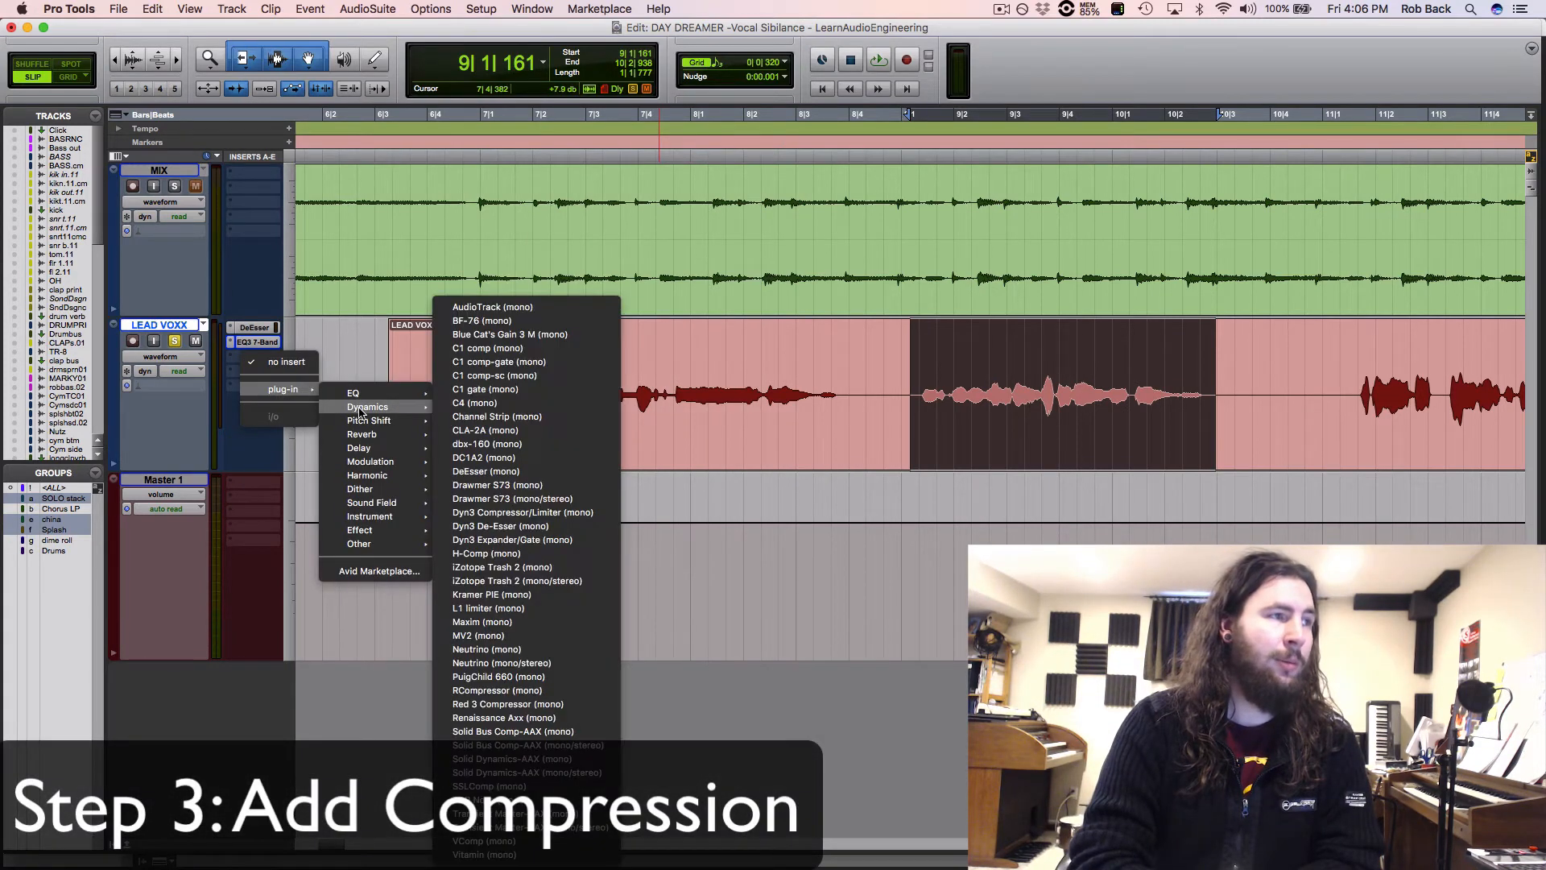
{"action": "left_click", "coordinate": [484, 430]}
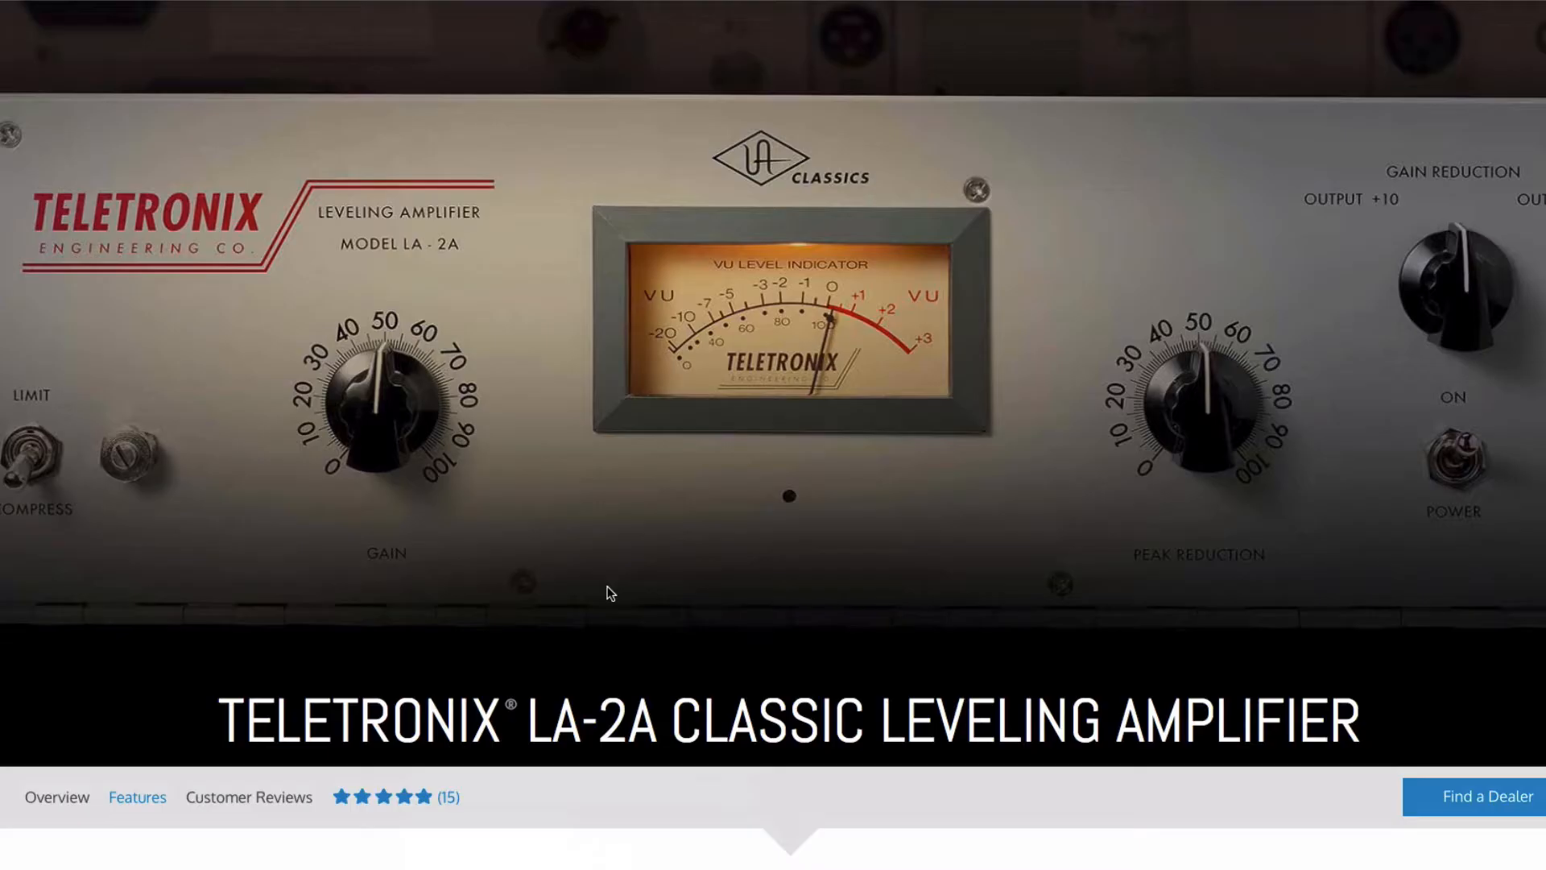
Step: Review the features on the Teletronix LA-2A Classic Leveling Amplifier product page in the browser
{"action": "scroll", "coordinate": [607, 586], "scroll_direction": "up", "scroll_amount": 1}
{"action": "scroll", "coordinate": [607, 586], "scroll_direction": "down", "scroll_amount": 5}
{"action": "scroll", "coordinate": [608, 593], "scroll_direction": "down", "scroll_amount": 10}
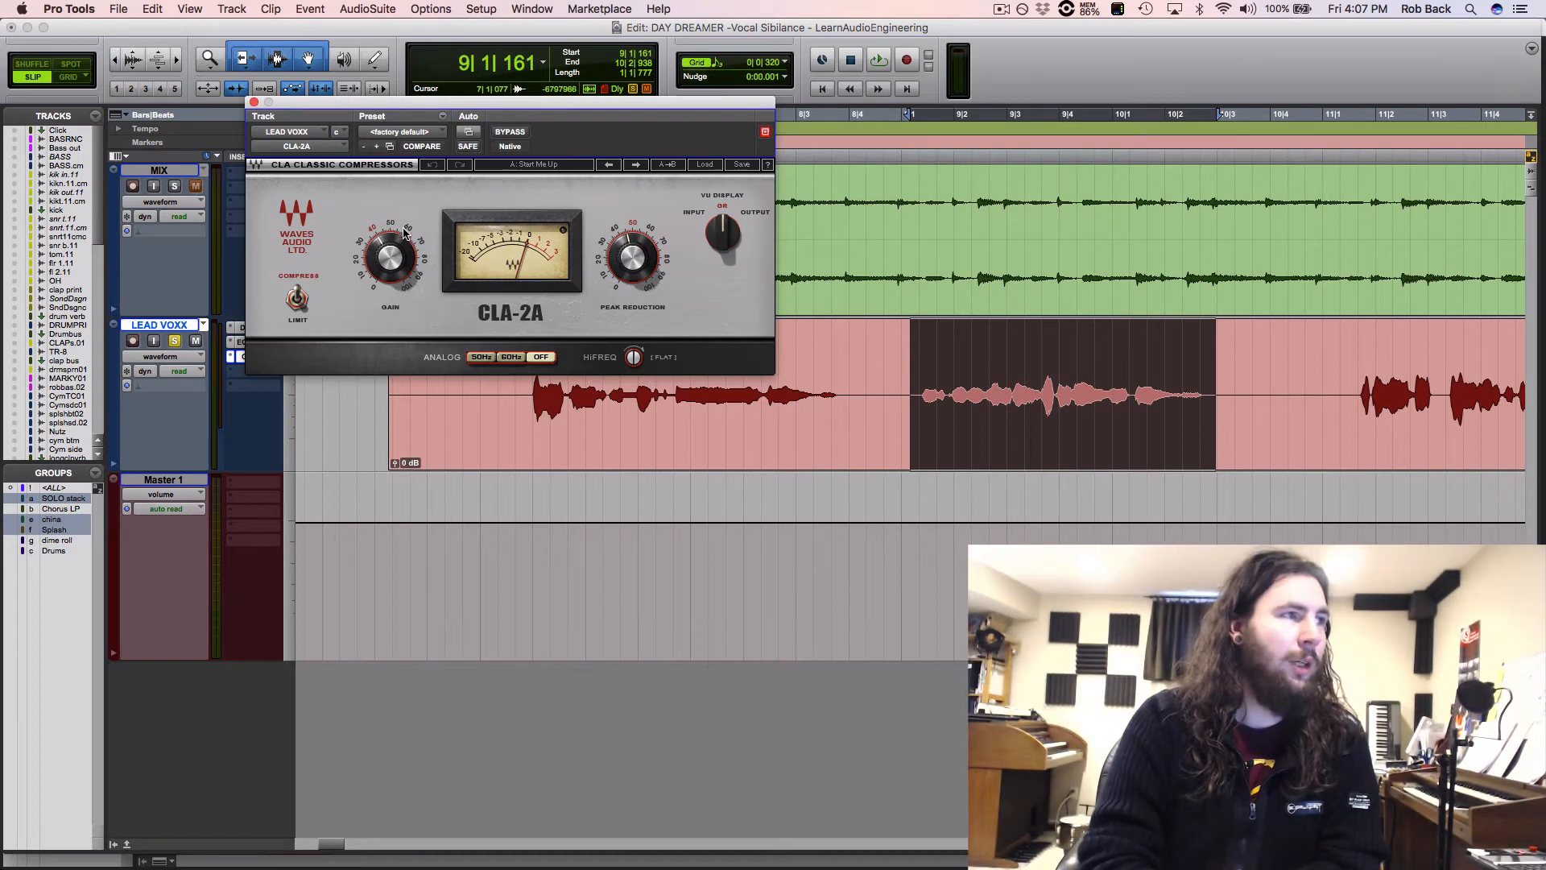
Step: Set the CLA-2A's gain to about 35 and peak reduction to about 40, and compare the phrase with the compressor bypassed and active
{"action": "left_click_drag", "start_coordinate": [405, 234], "coordinate": [405, 233]}
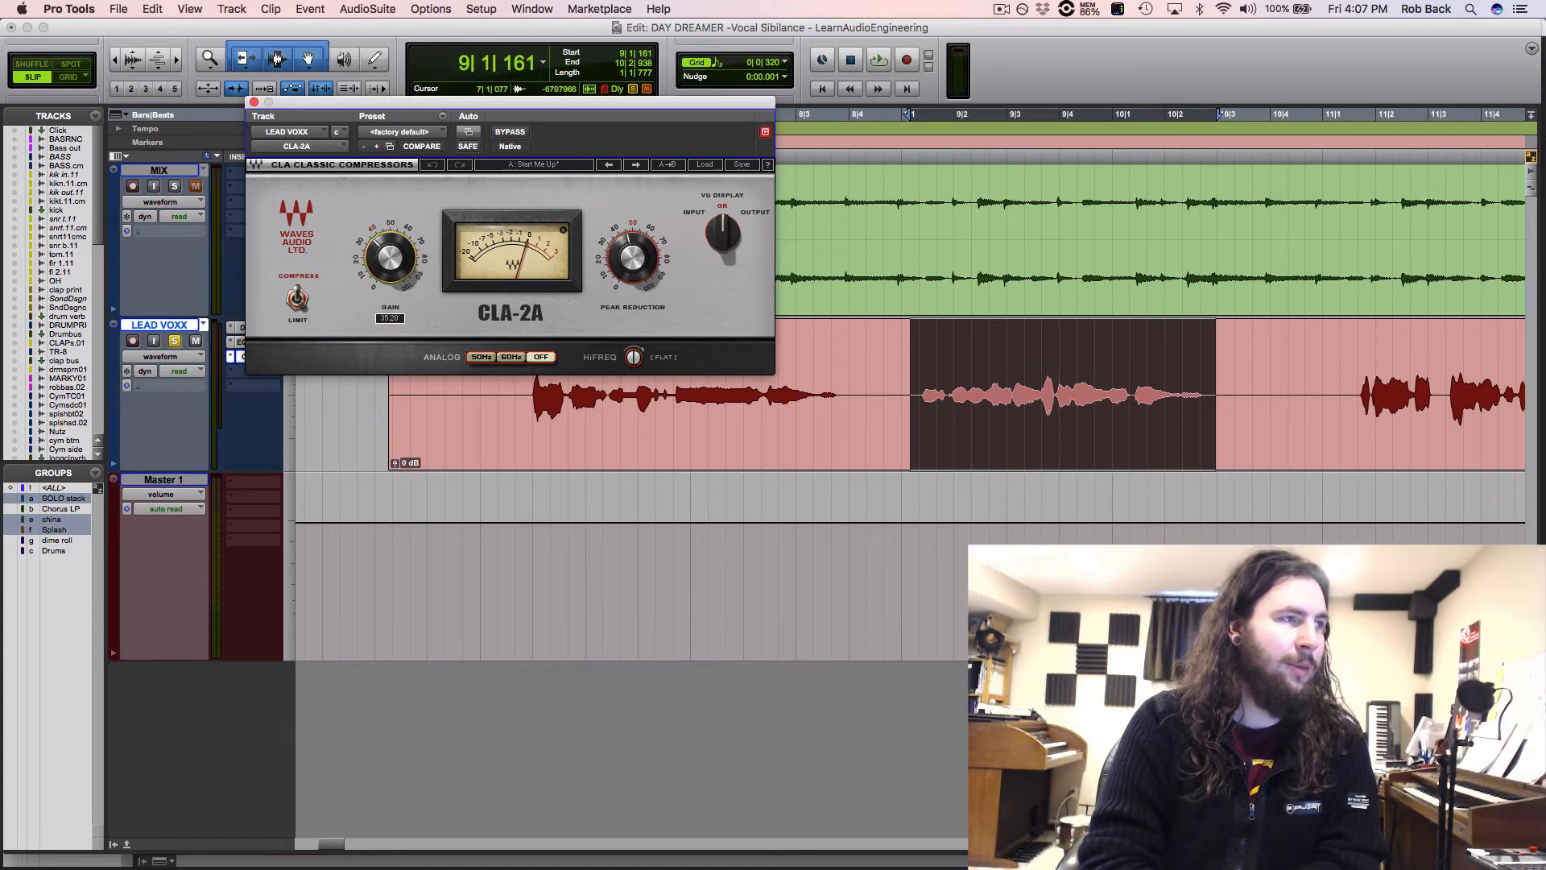
{"action": "left_click_drag", "start_coordinate": [632, 252], "coordinate": [633, 251]}
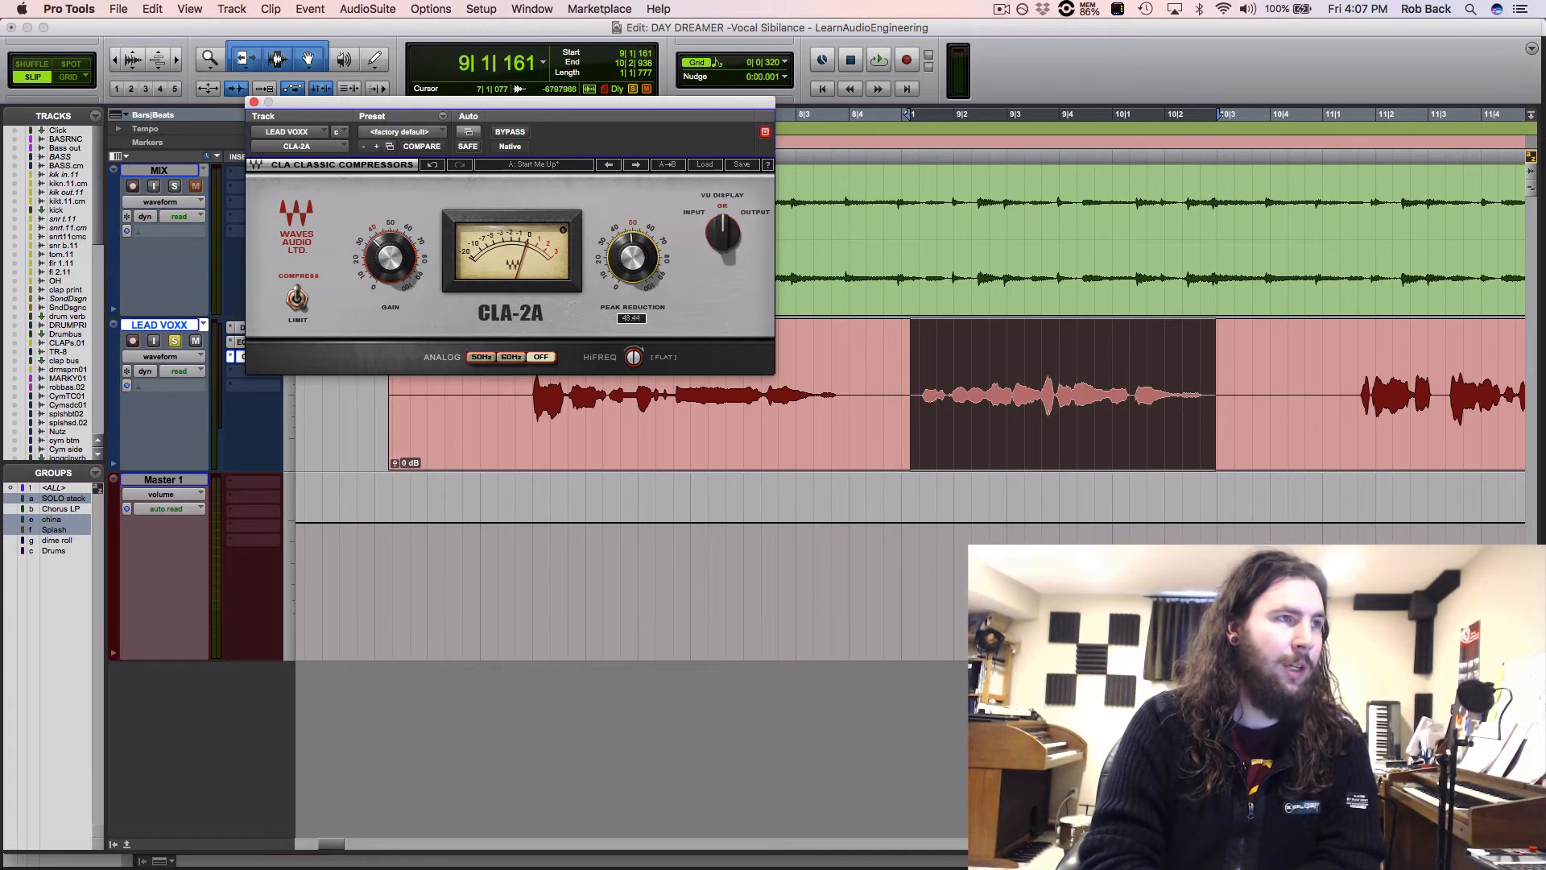
{"action": "key", "text": "space"}
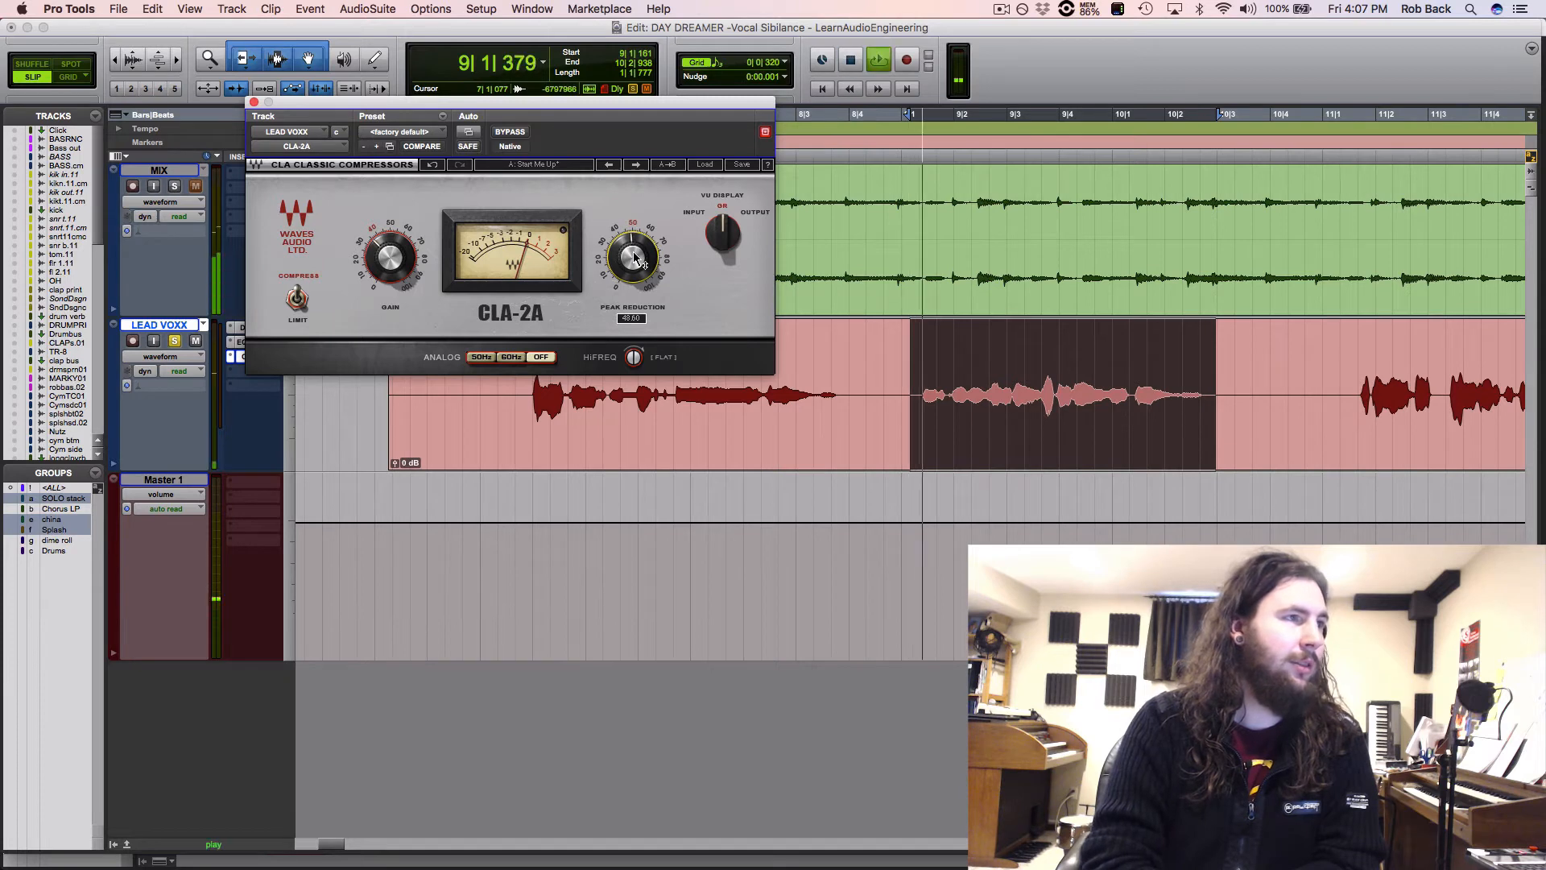
{"action": "left_click", "coordinate": [508, 133]}
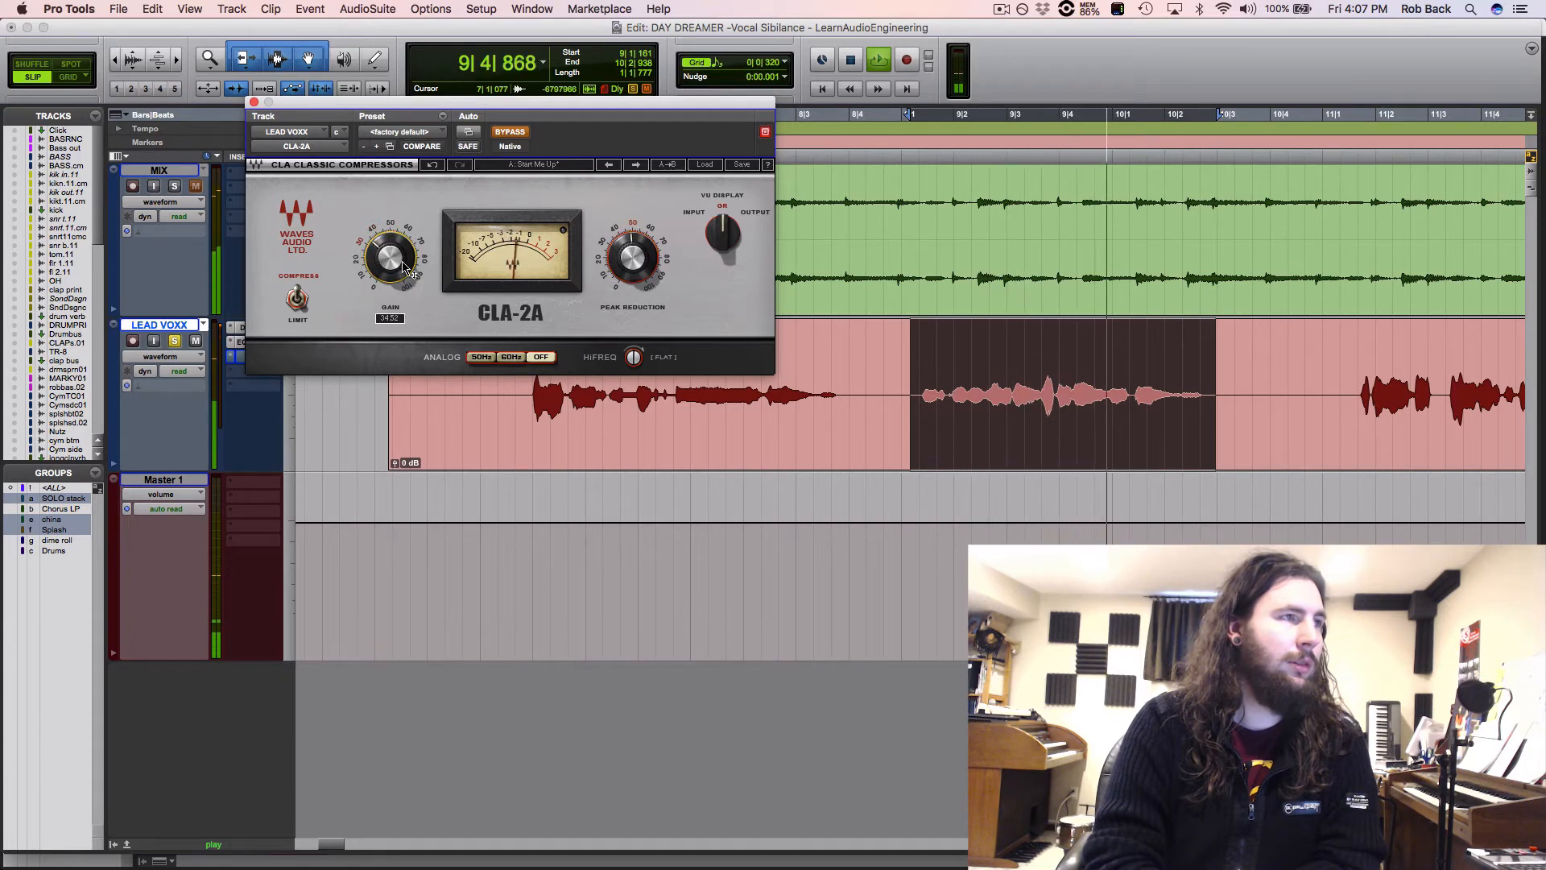
{"action": "left_click", "coordinate": [507, 134]}
{"action": "key", "text": "space"}
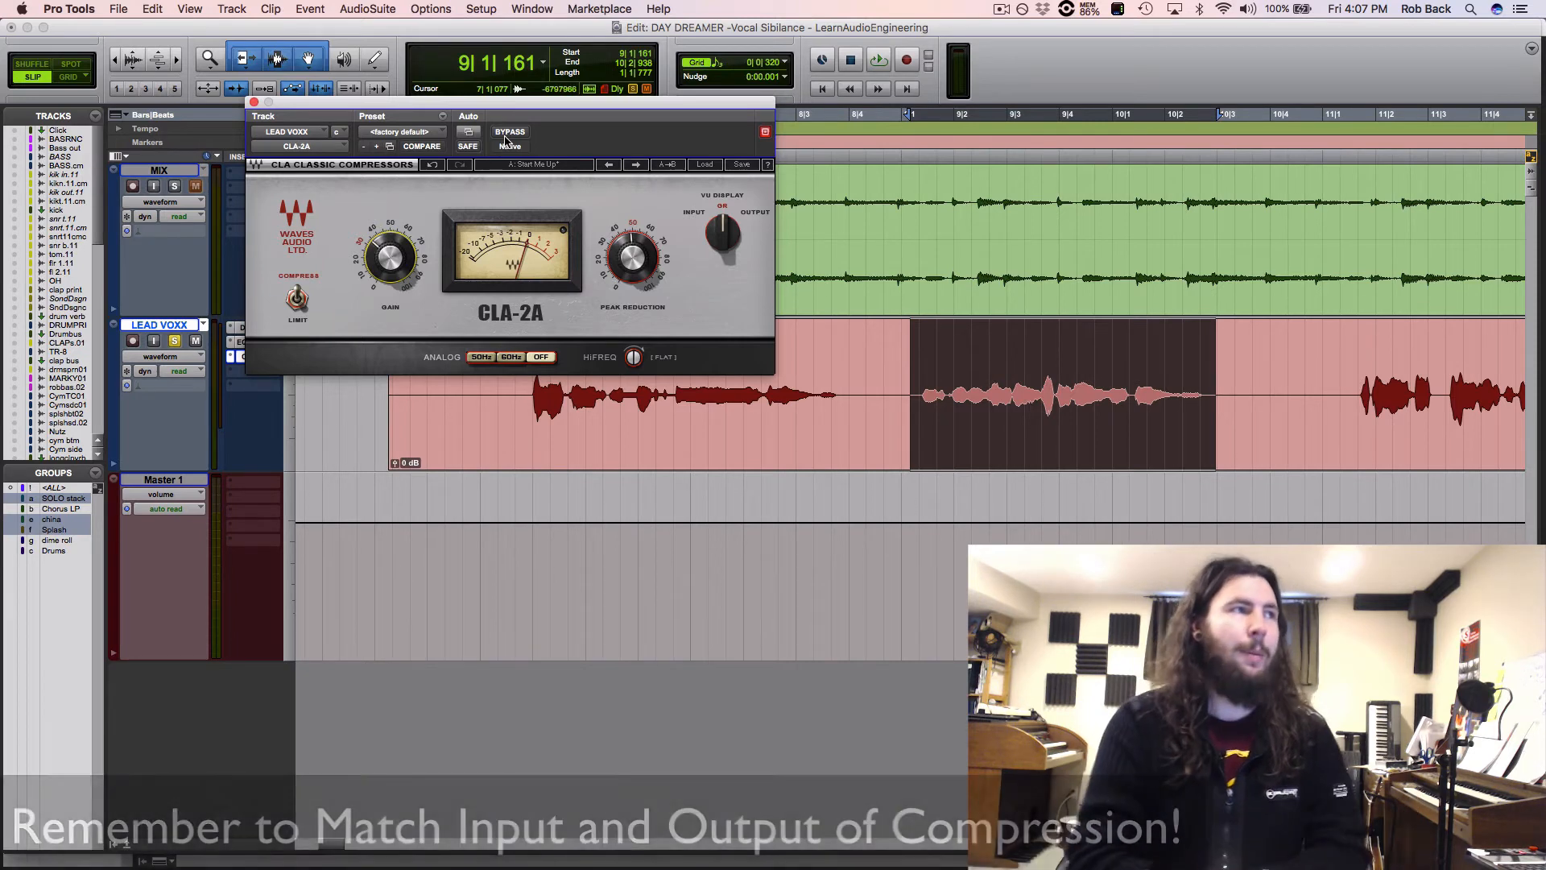
{"action": "left_click", "coordinate": [253, 102]}
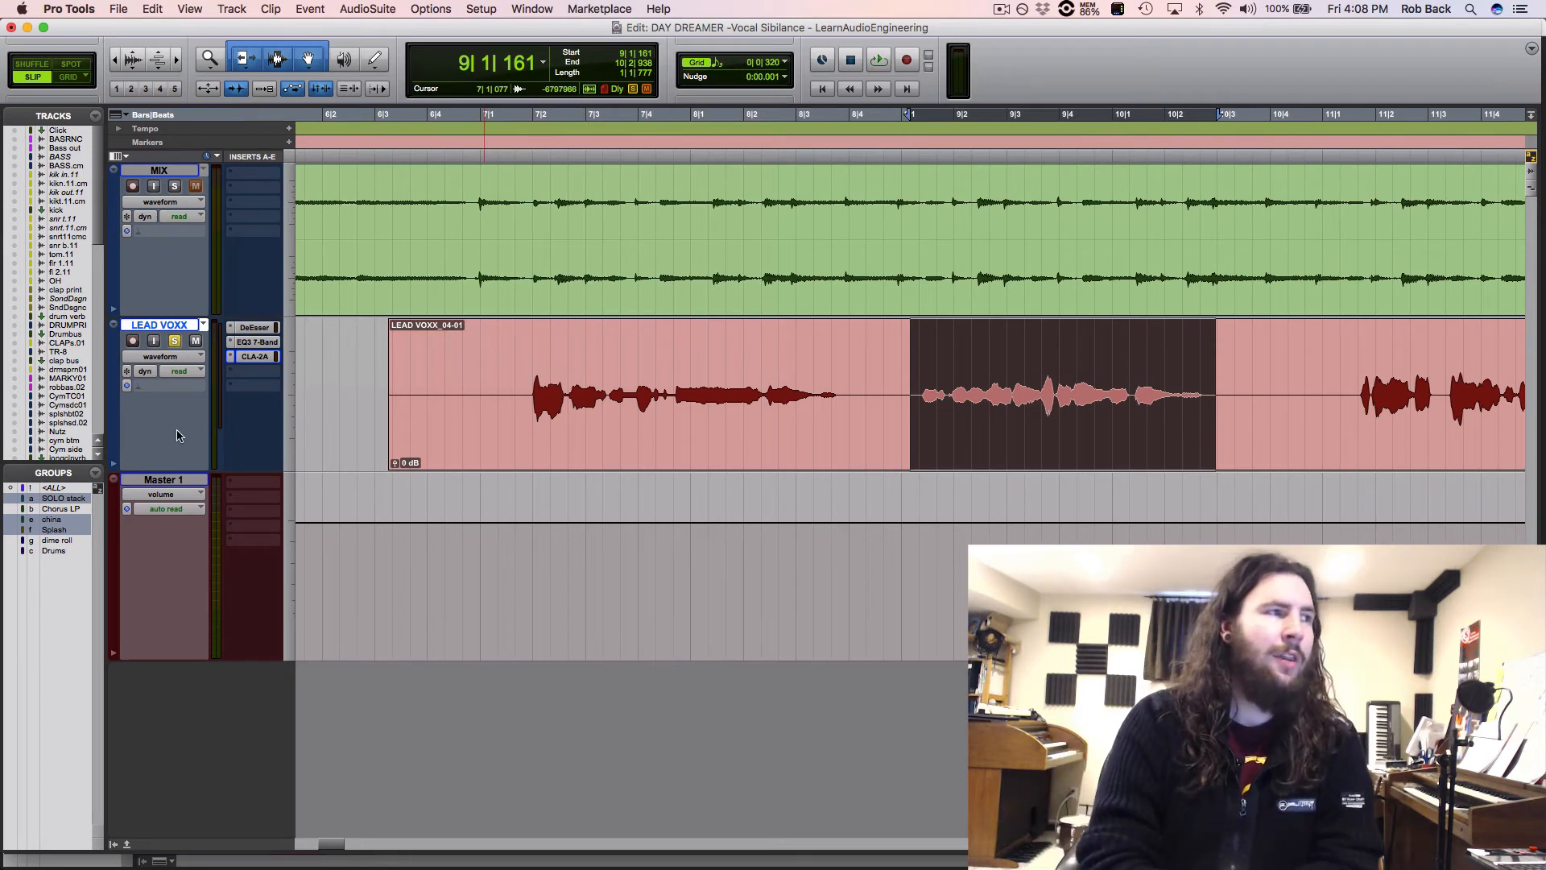
Step: Insert the TDR Nova (mono) plug-in on LEAD VOXX in the slot after the CLA-2A
{"action": "left_click", "coordinate": [239, 384]}
{"action": "mouse_move", "coordinate": [278, 403]}
{"action": "mouse_move", "coordinate": [347, 409]}
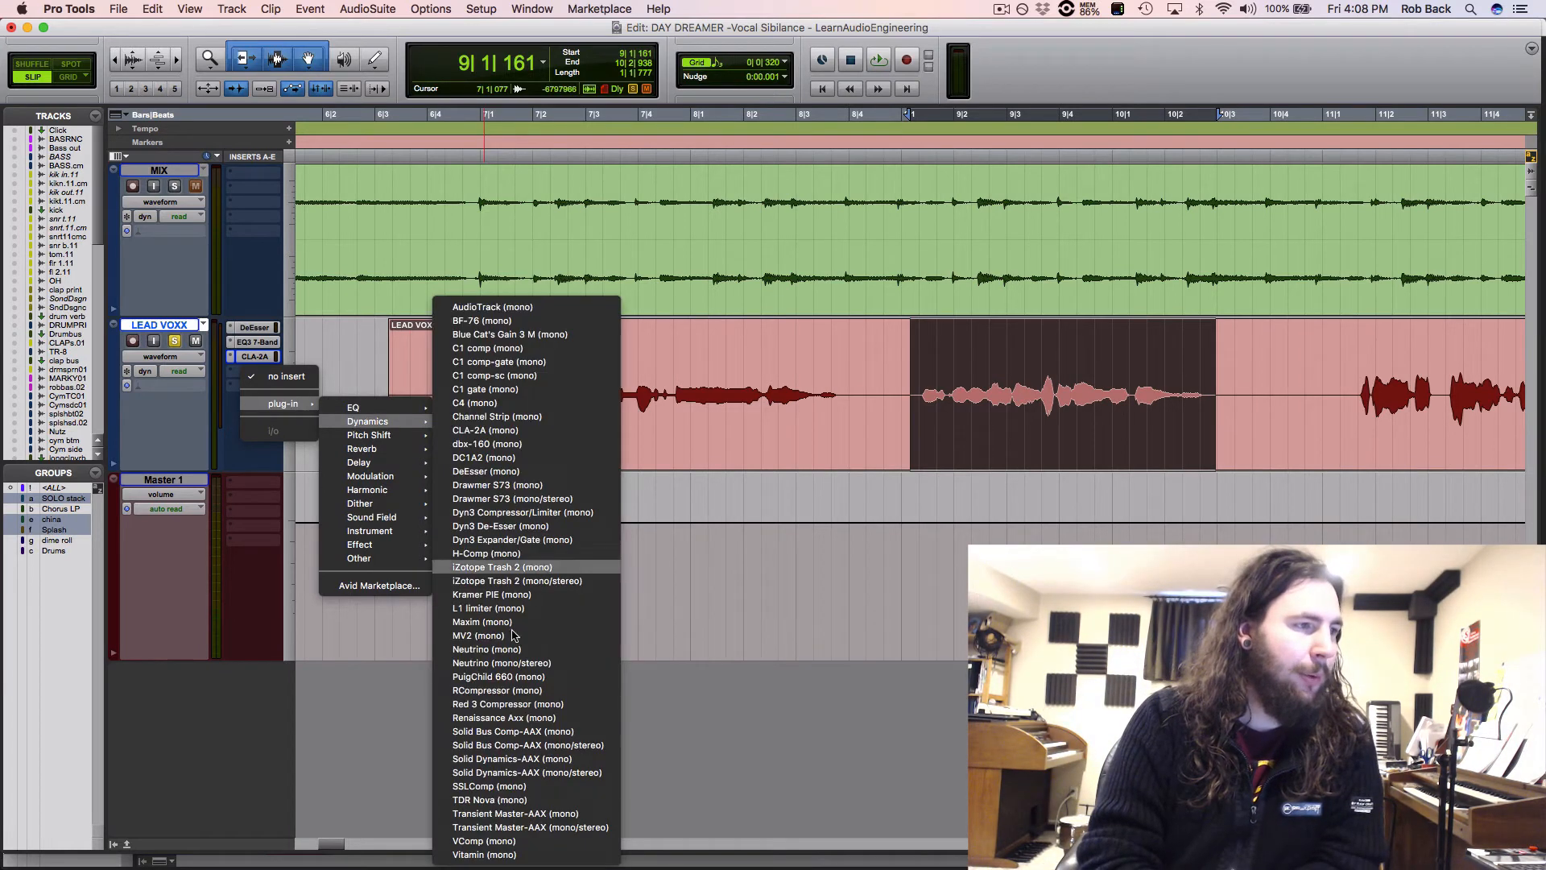
{"action": "left_click", "coordinate": [488, 802]}
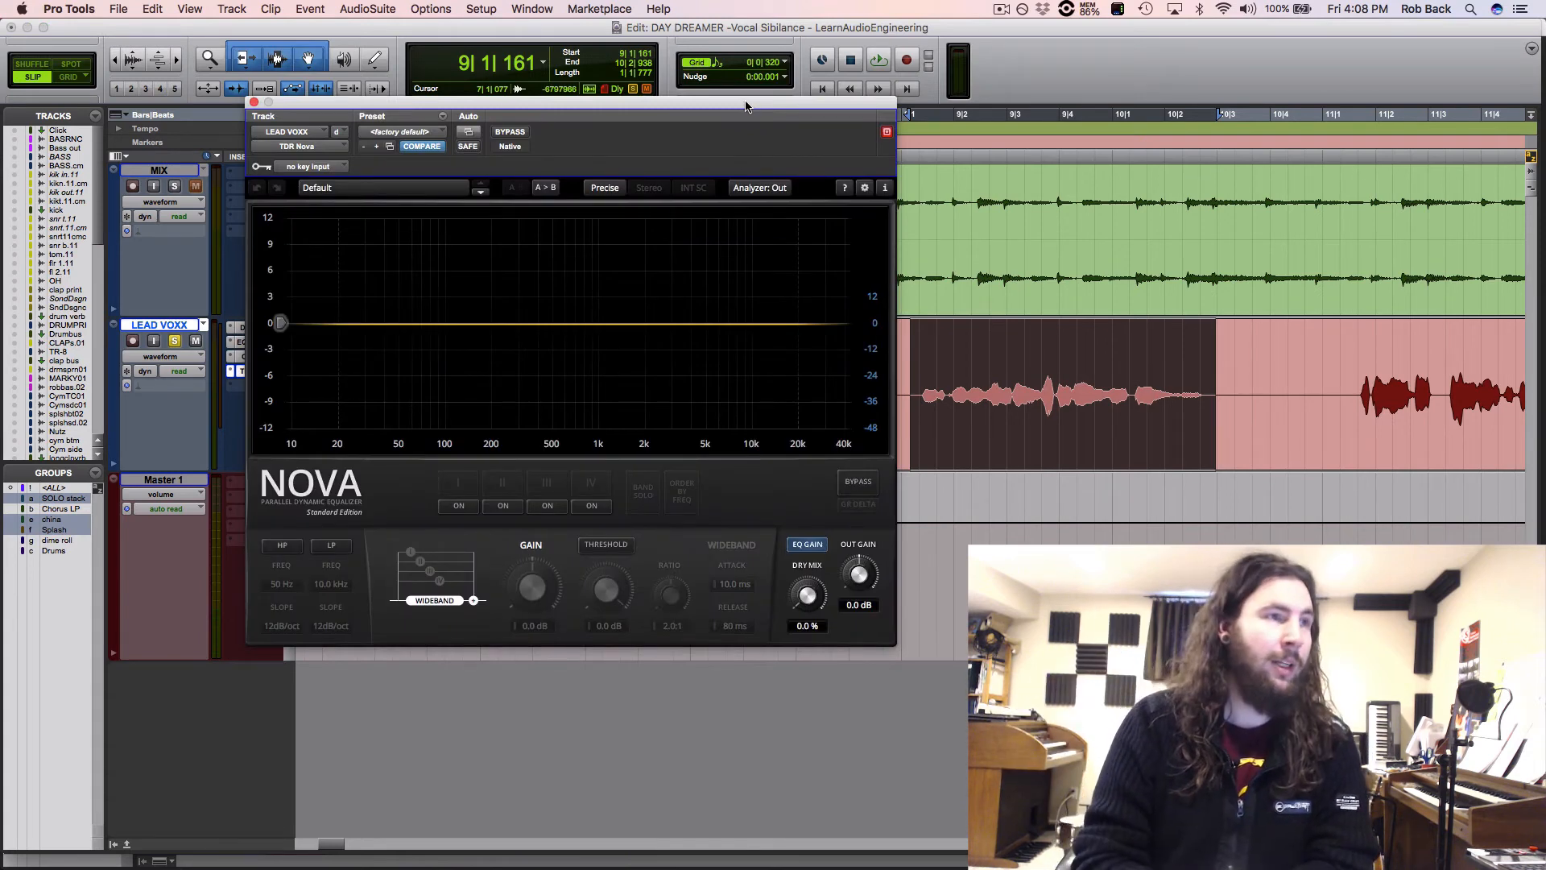
Step: Turn on Nova's band IV, place it at 13.5 kHz with 0 dB gain, and make it a high shelf
{"action": "left_click", "coordinate": [593, 506]}
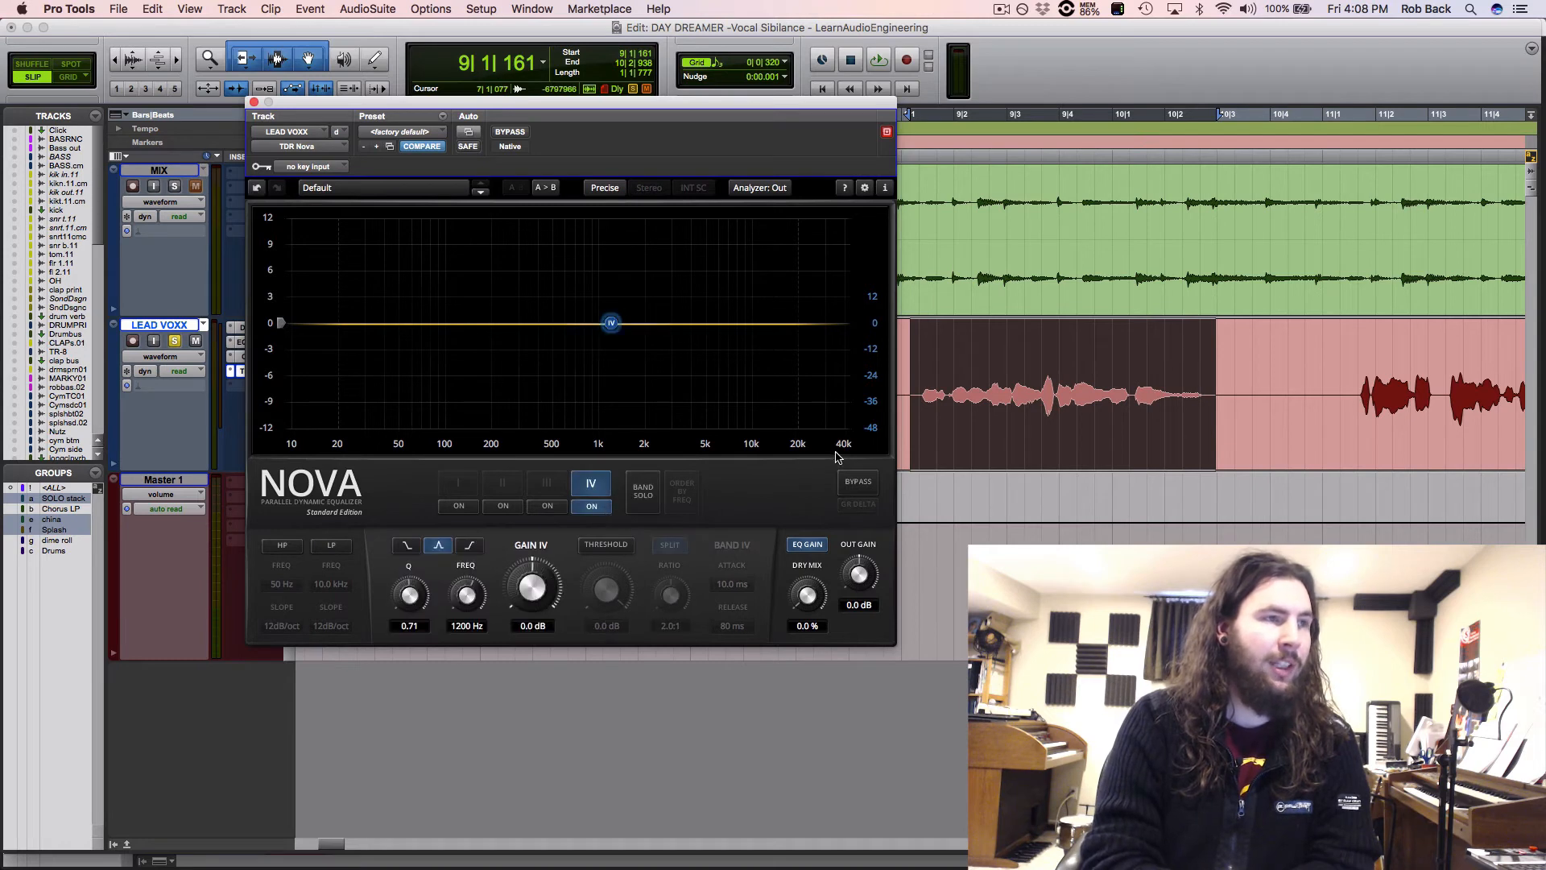
{"action": "left_click_drag", "start_coordinate": [612, 325], "coordinate": [772, 324]}
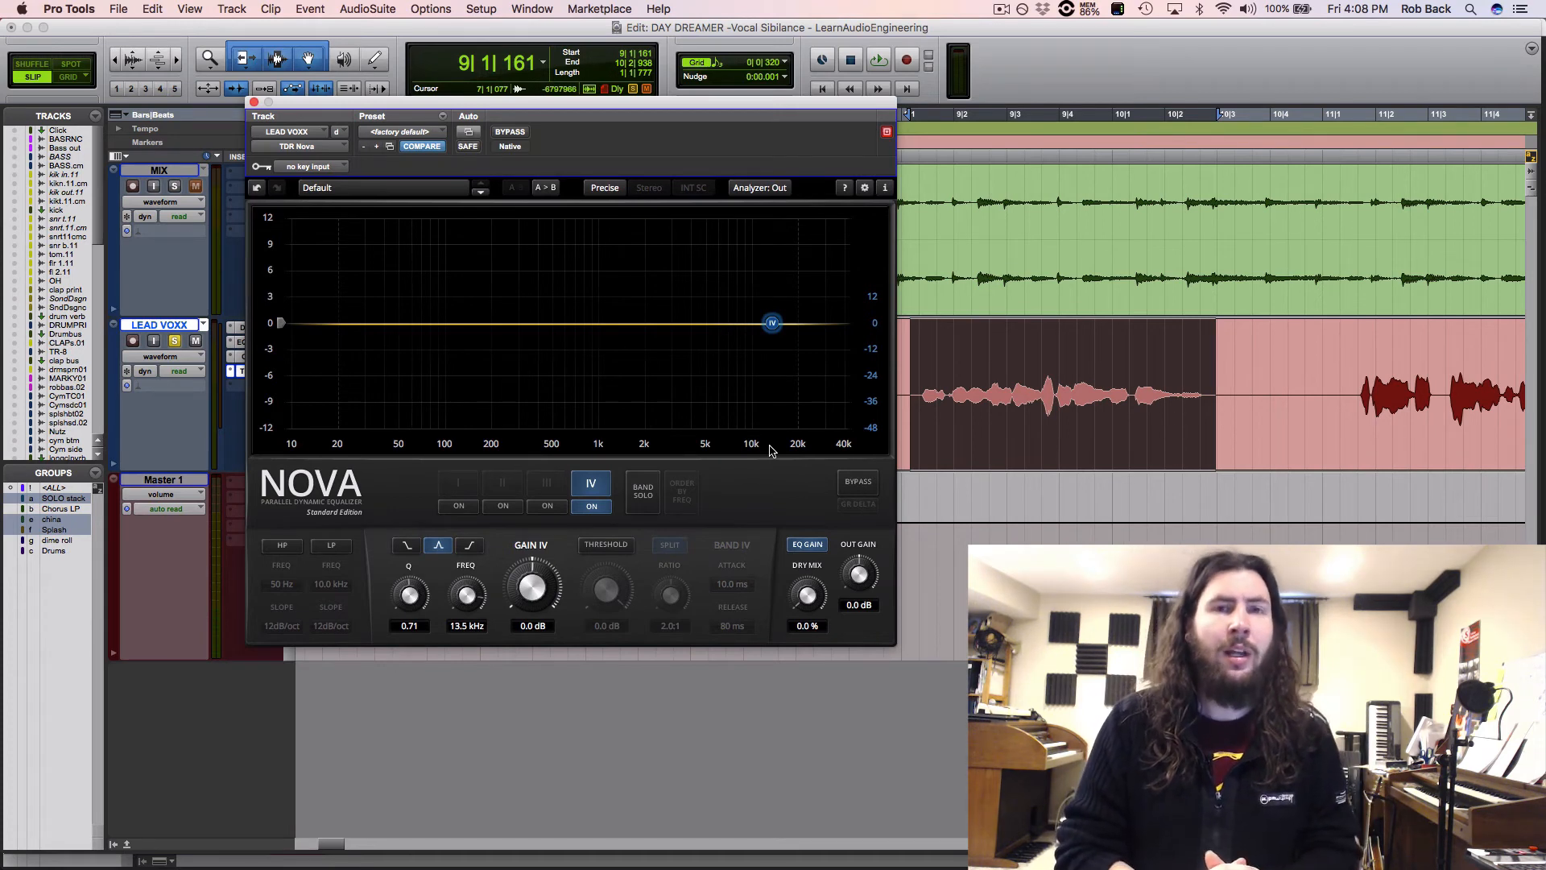
{"action": "left_click", "coordinate": [471, 546]}
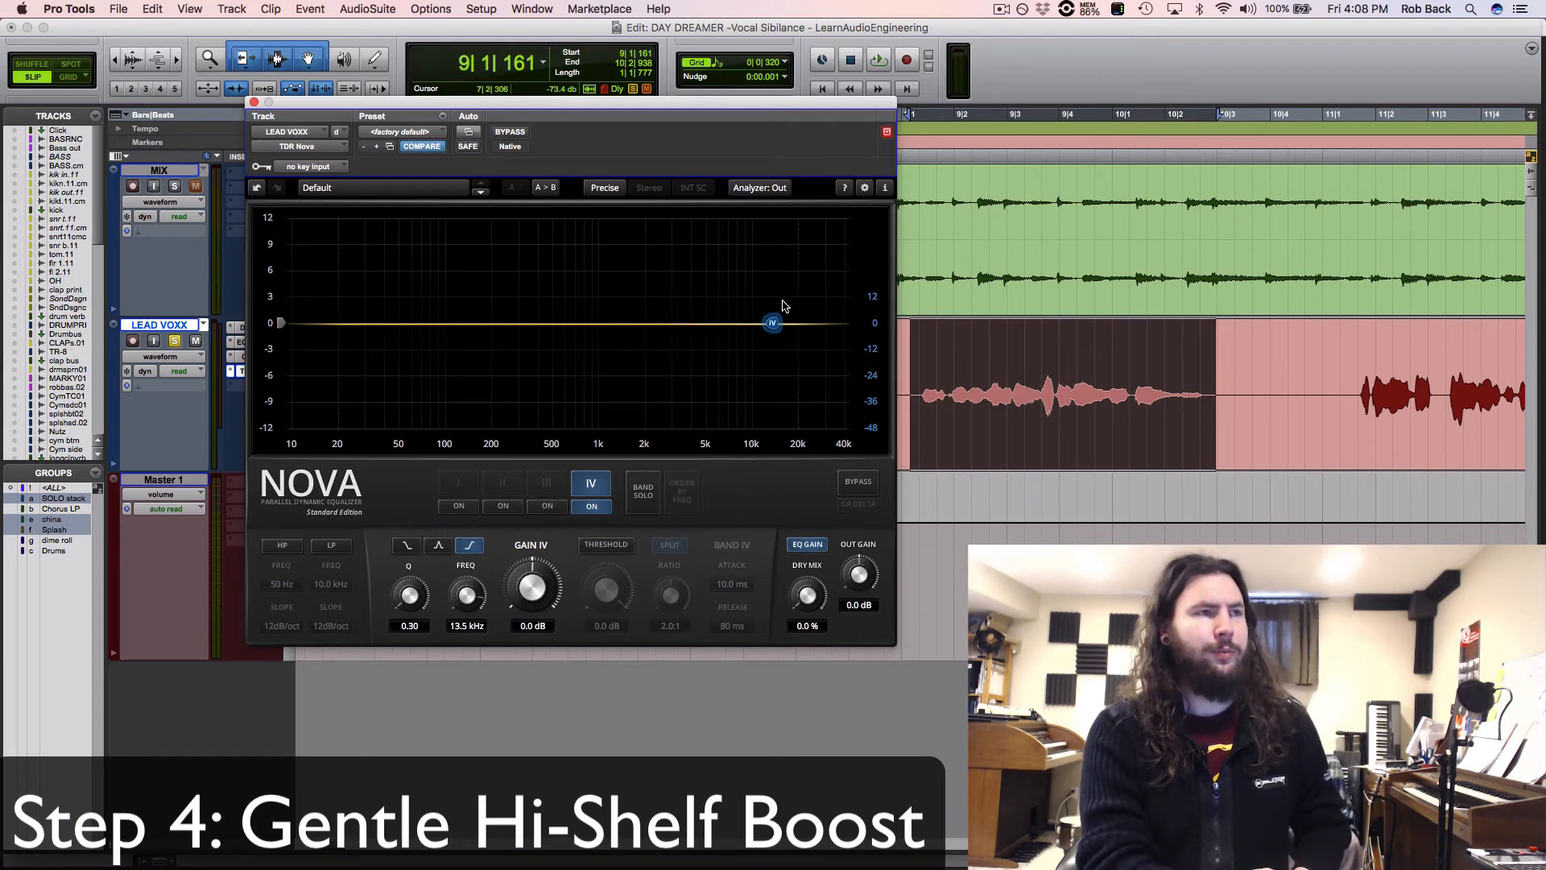
Step: Shape Nova's band IV shelf into a 5.1 dB boost at 17.8 kHz during playback, and compare the phrase using the plug-in bypass
{"action": "left_click_drag", "start_coordinate": [772, 323], "coordinate": [837, 287]}
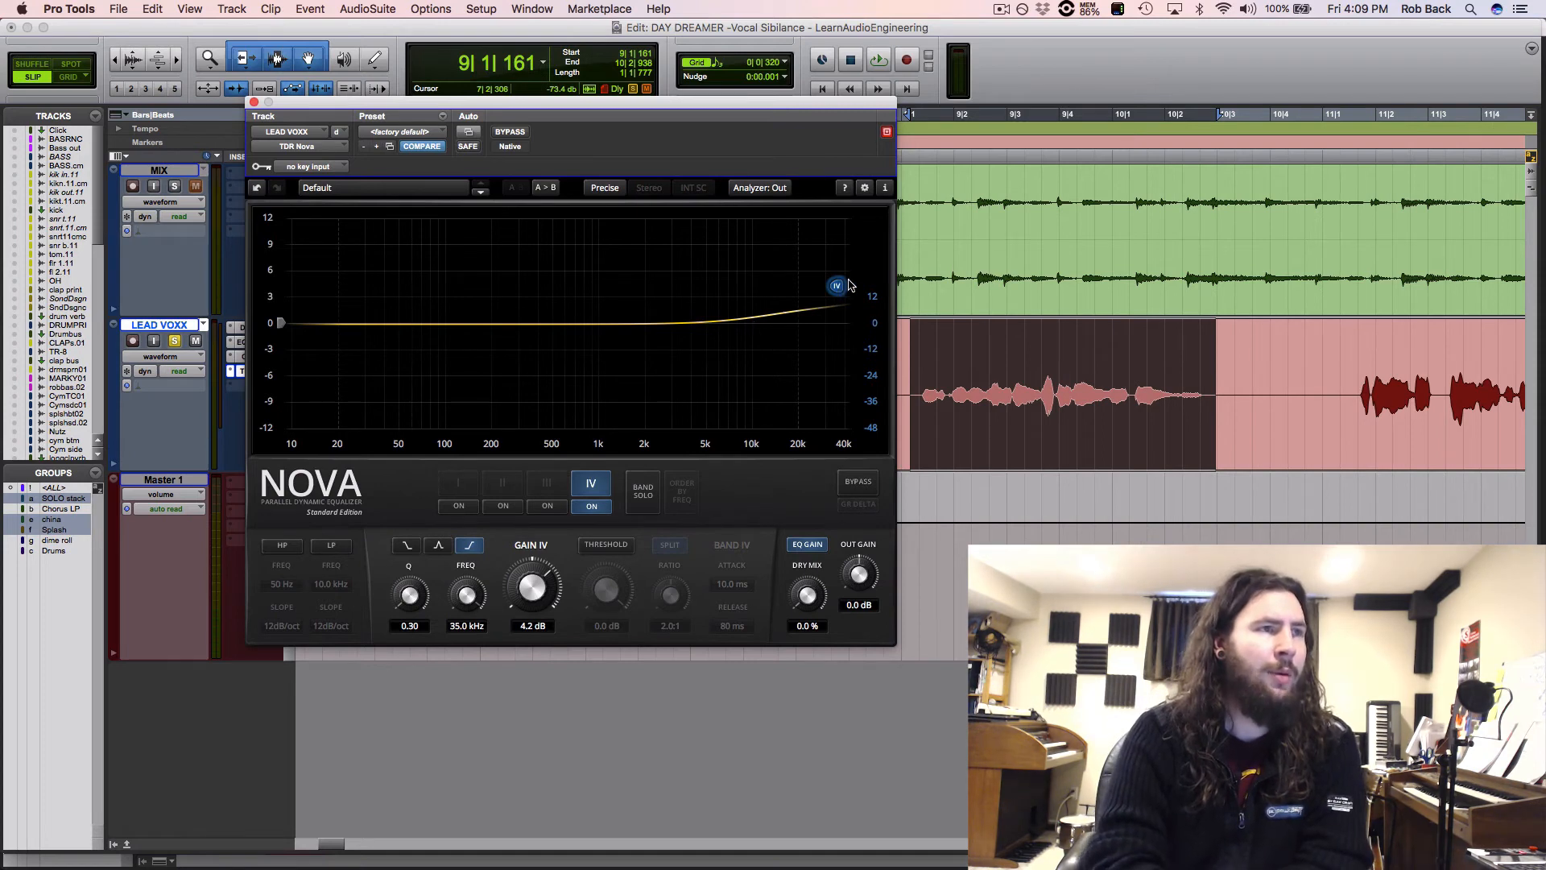
{"action": "mouse_move", "coordinate": [850, 285]}
{"action": "left_mouse_down"}
{"action": "mouse_move", "coordinate": [881, 285]}
{"action": "mouse_move", "coordinate": [823, 290]}
{"action": "left_mouse_up"}
{"action": "key", "text": "space"}
{"action": "mouse_move", "coordinate": [804, 290]}
{"action": "left_mouse_down"}
{"action": "mouse_move", "coordinate": [774, 285]}
{"action": "mouse_move", "coordinate": [793, 283]}
{"action": "left_mouse_up"}
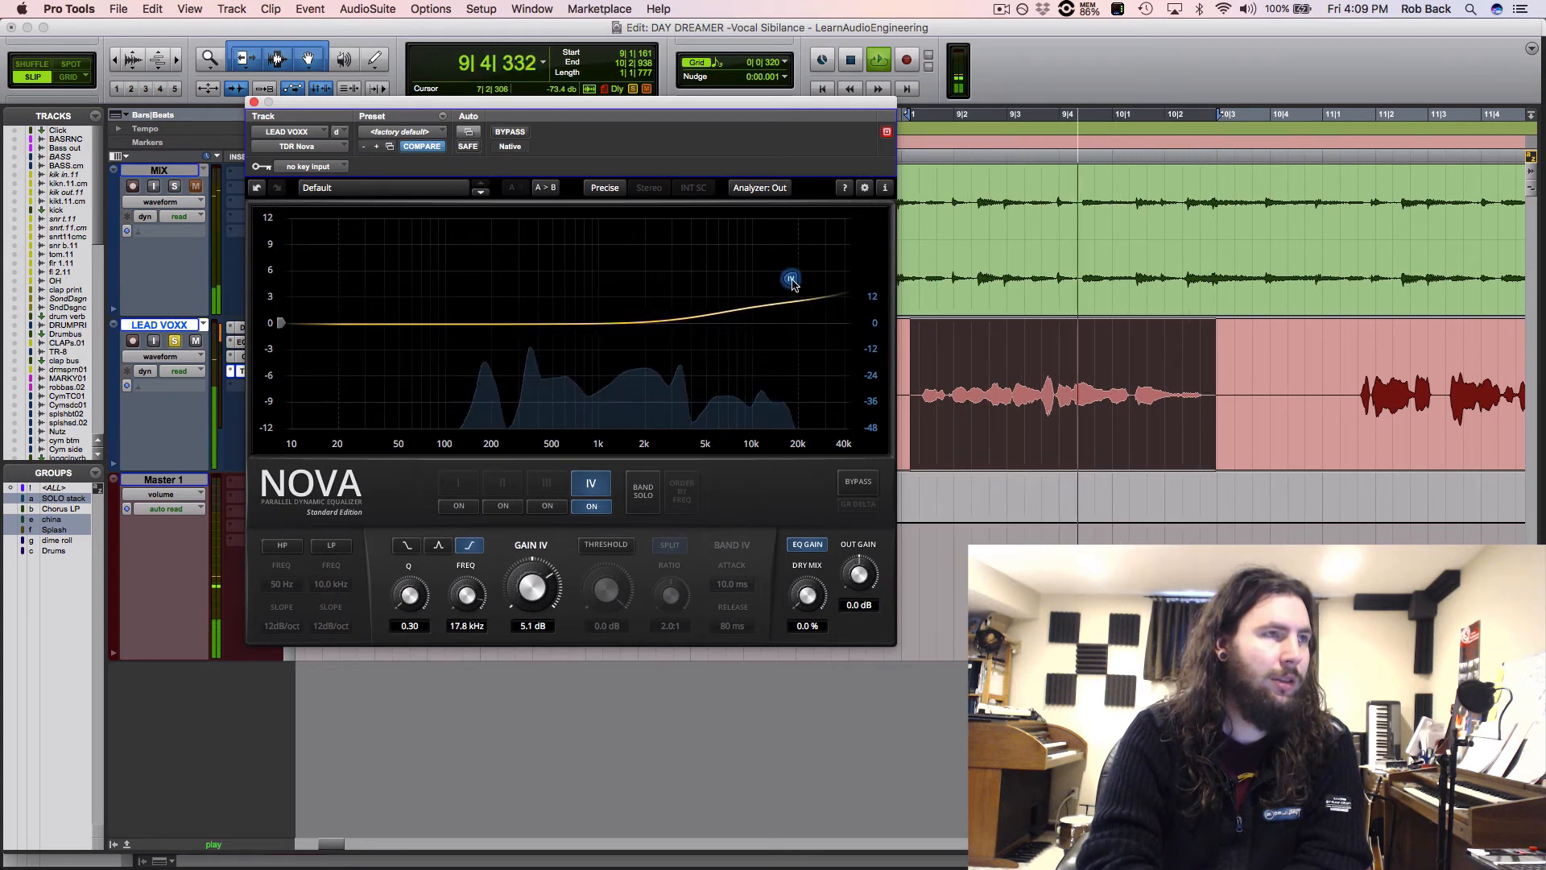
{"action": "left_click", "coordinate": [510, 132]}
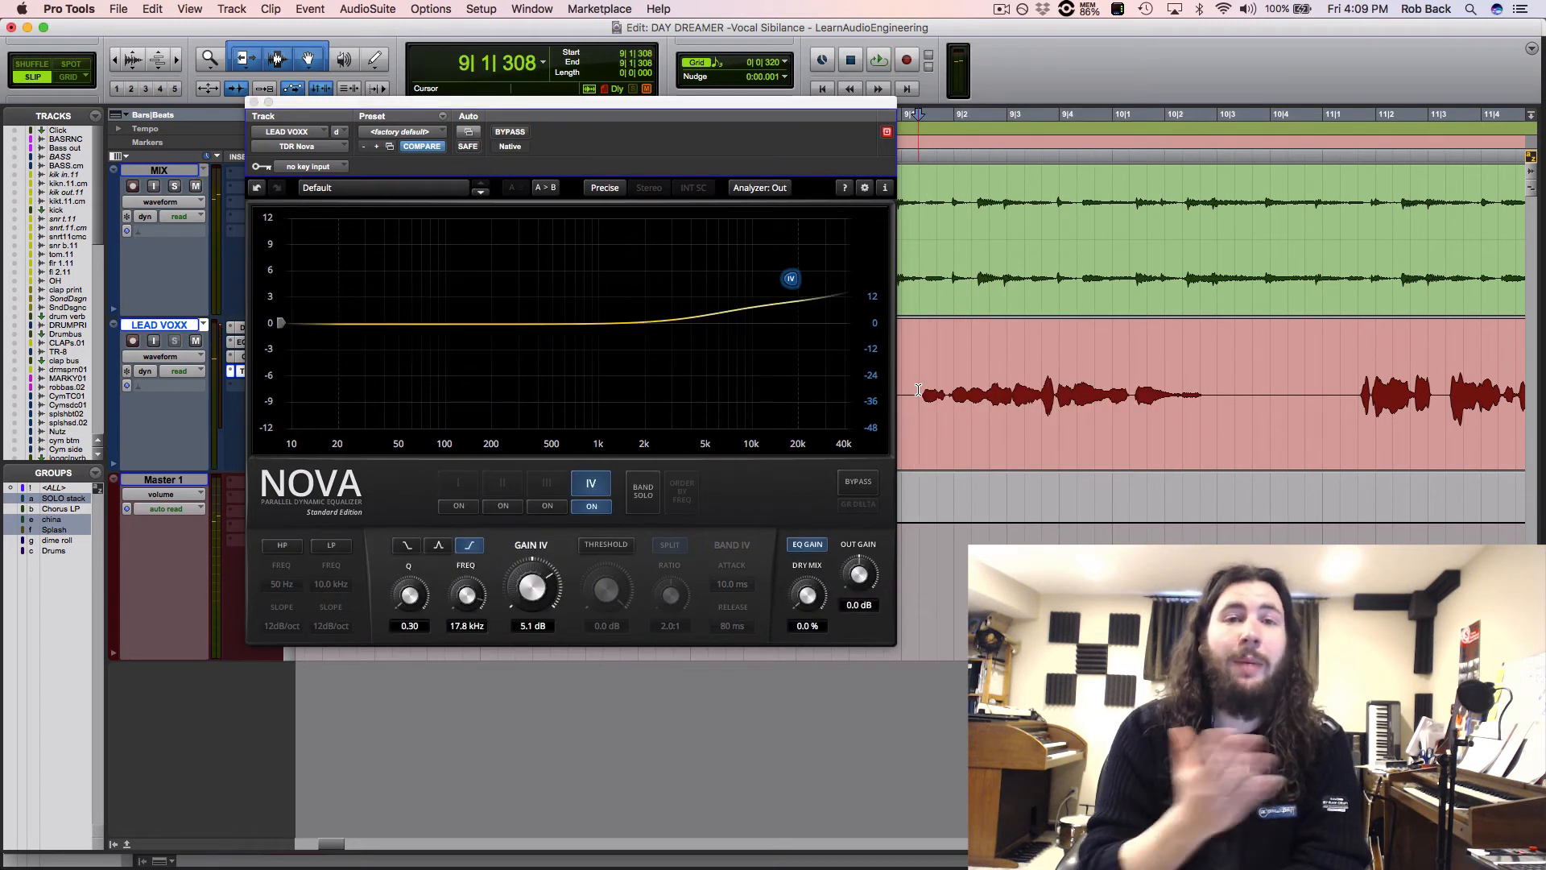
Step: Play the processed lead vocal within the full mix, and bypass all four LEAD VOXX inserts during playback to compare
{"action": "key", "text": "space"}
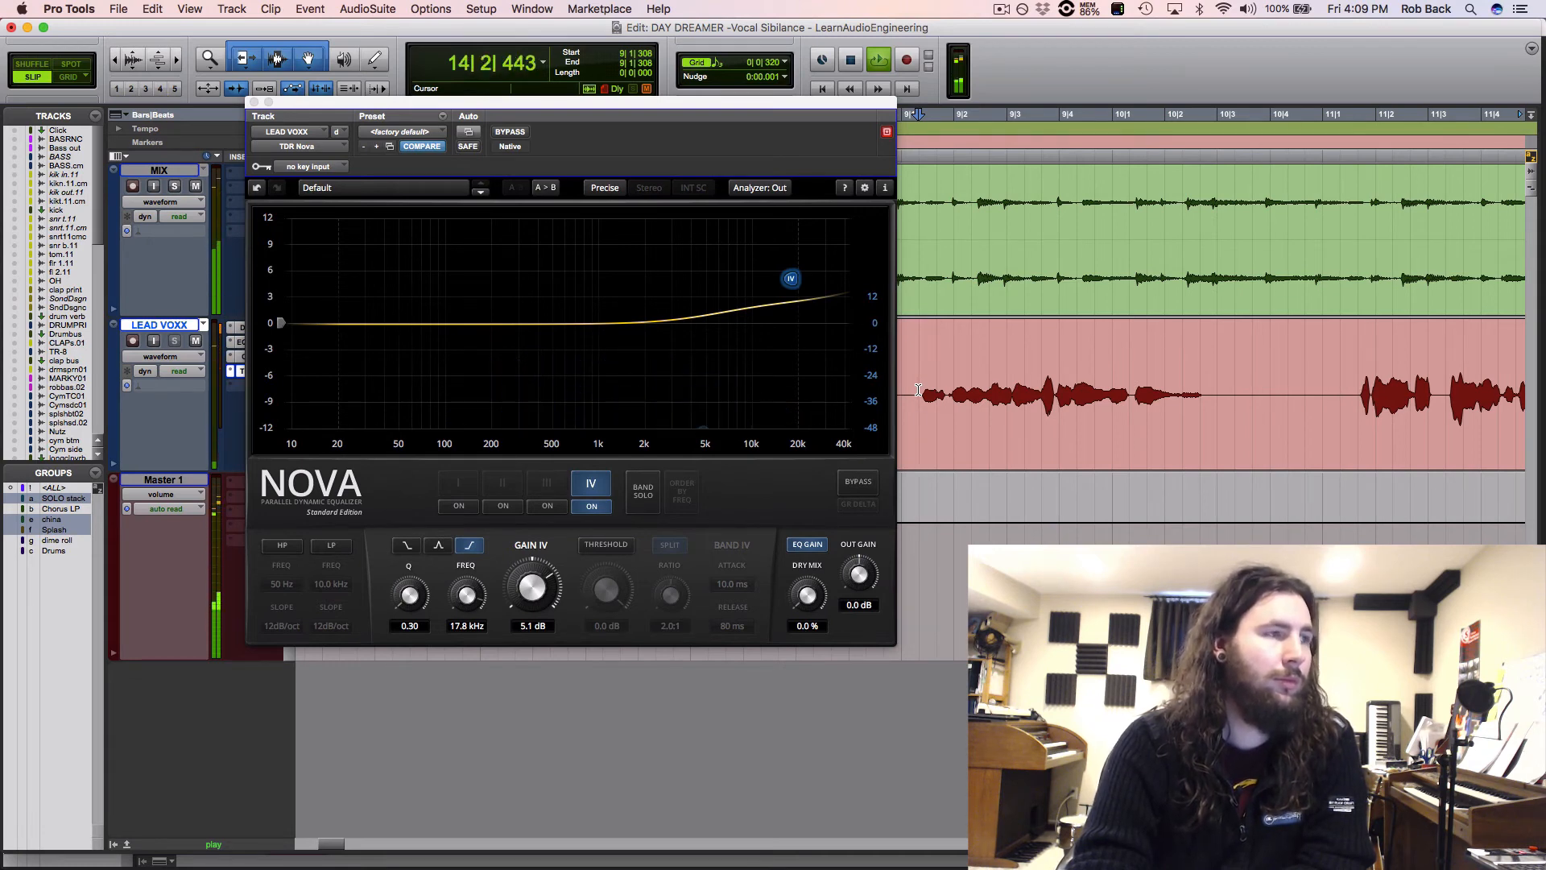
{"action": "key", "text": "space"}
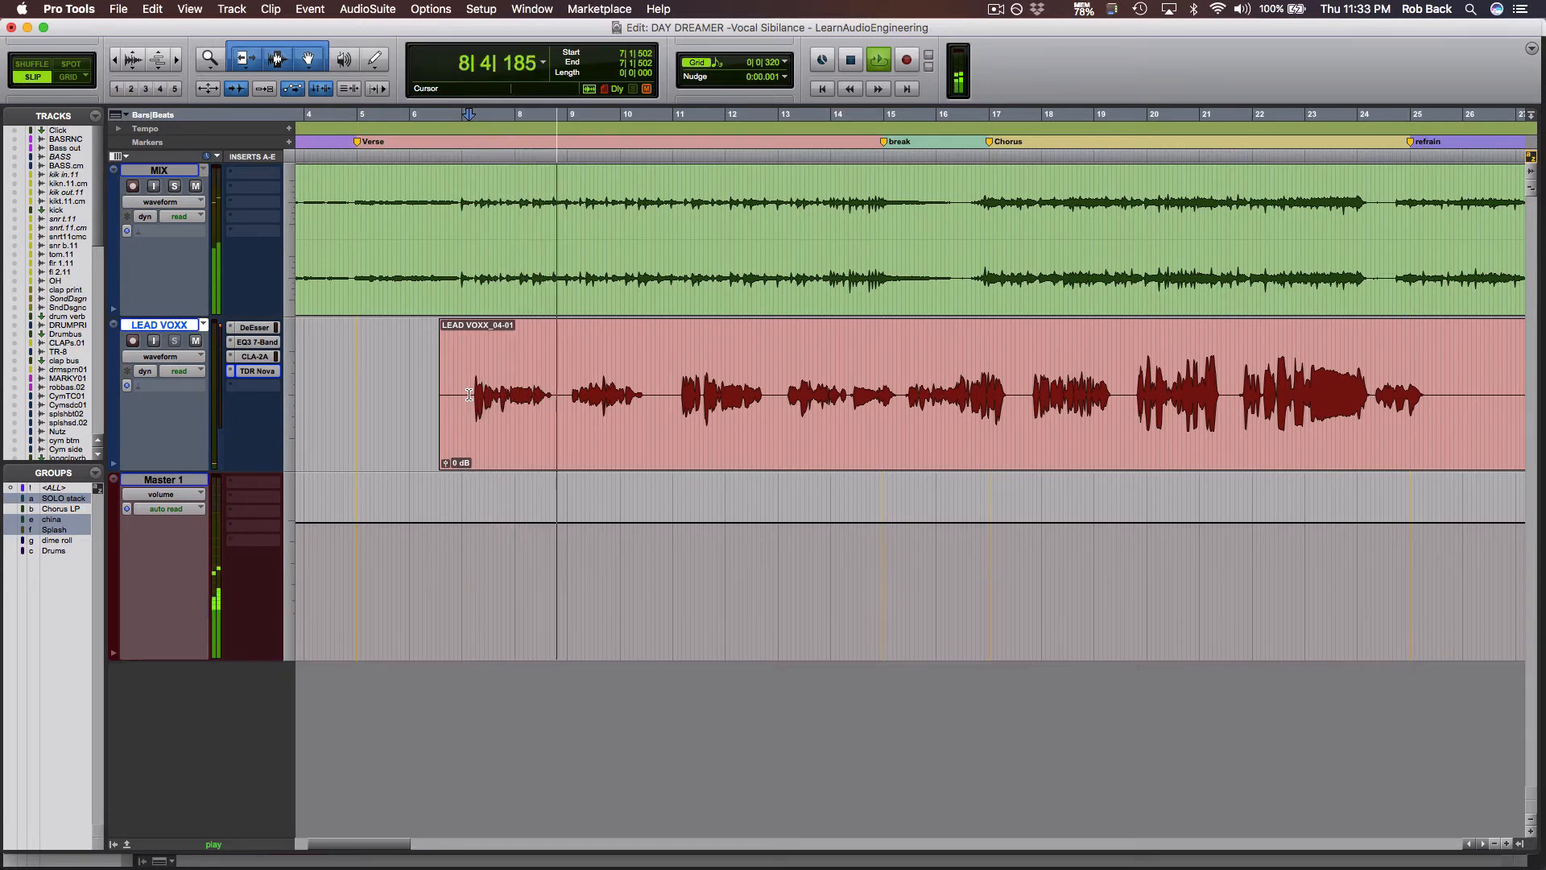
{"action": "left_click", "coordinate": [263, 373], "text": "ctrl+super"}
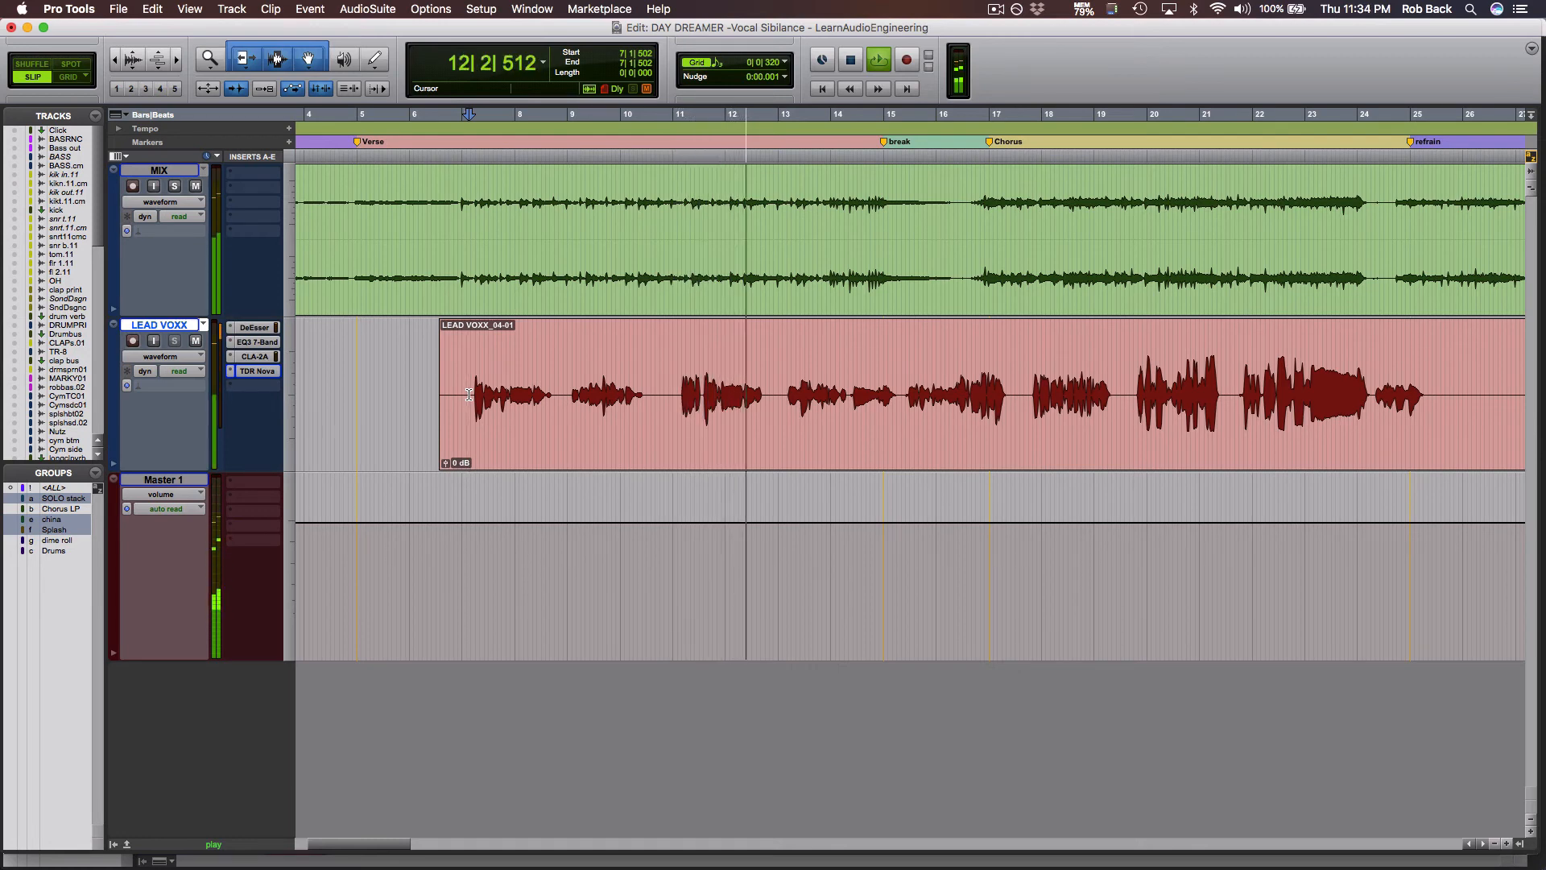
{"action": "left_click_drag", "start_coordinate": [263, 328], "coordinate": [264, 373]}
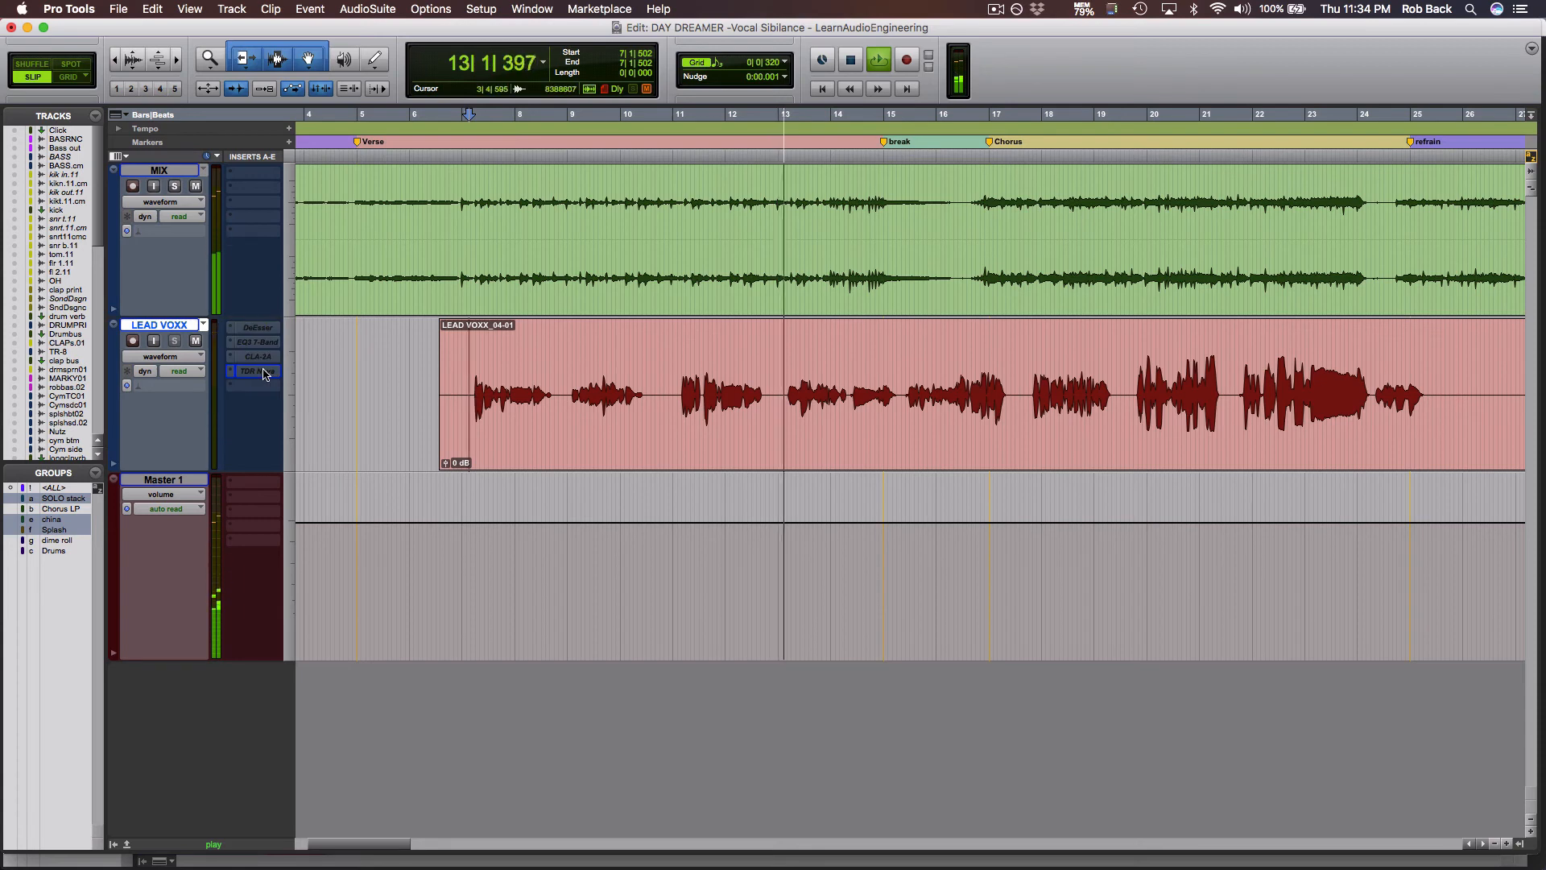